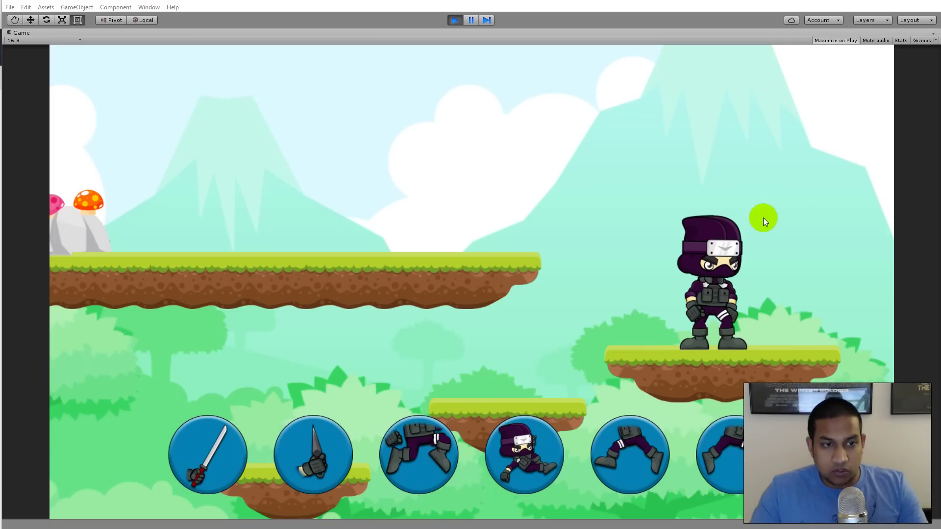
# Run the ninja back and forth along the right platform with the A and D keys.
pyautogui.click(755, 354)
pyautogui.press('d')
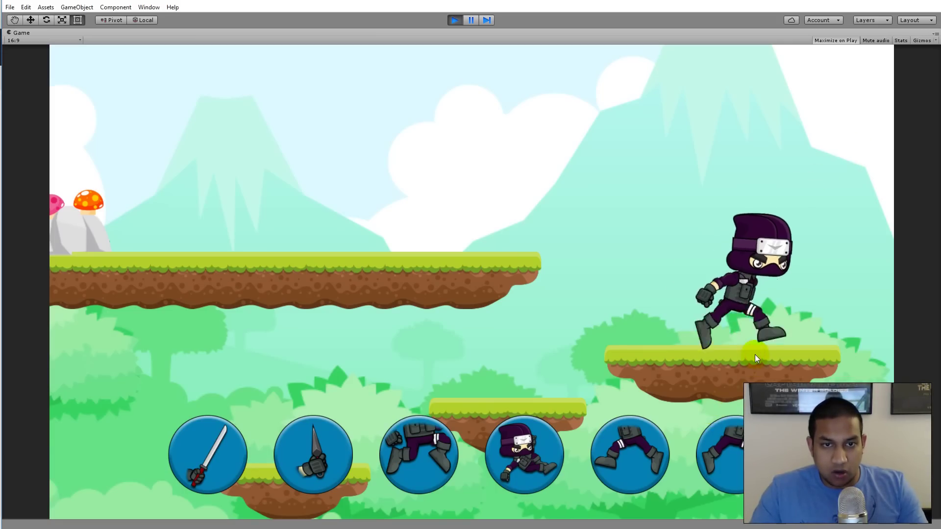
pyautogui.press('a')
pyautogui.press('d')
pyautogui.press('a')
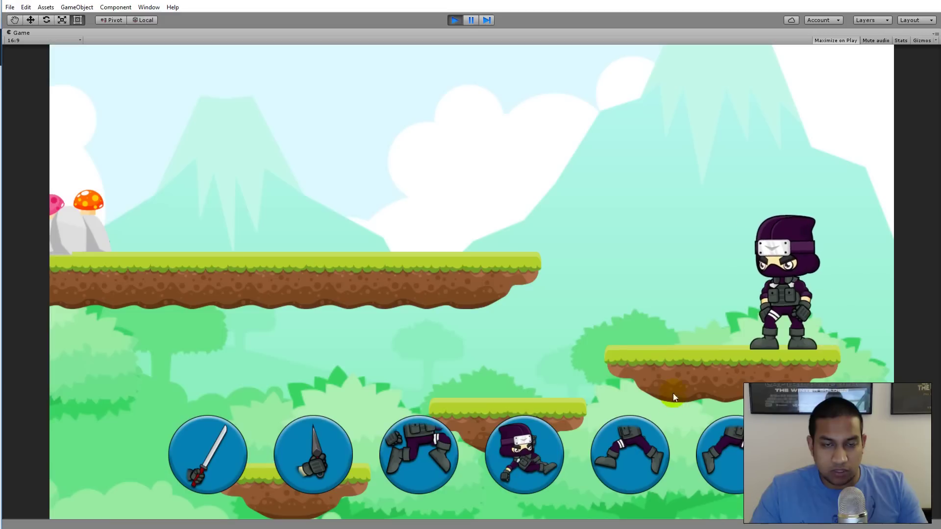
pyautogui.press('a')
pyautogui.press('d')
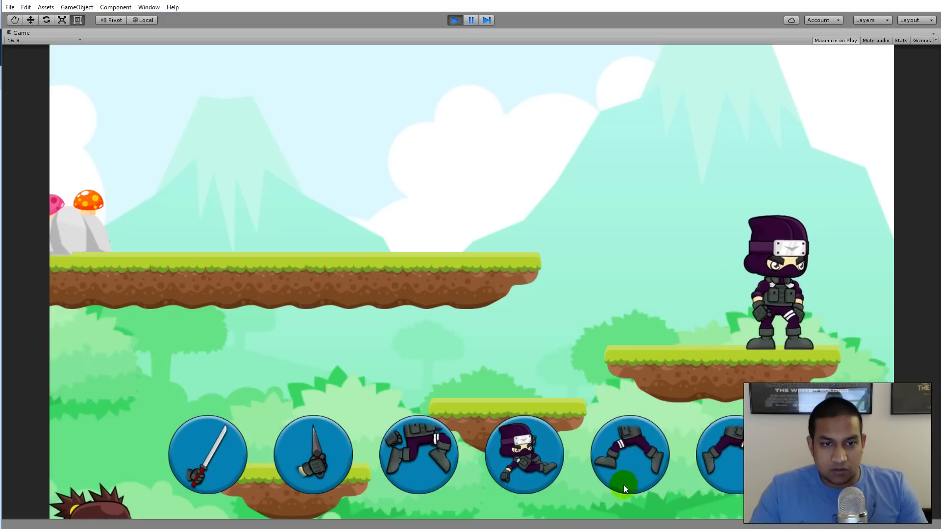
# Try the ninja's on-screen sword, walk and other action buttons.
pyautogui.click(217, 433)
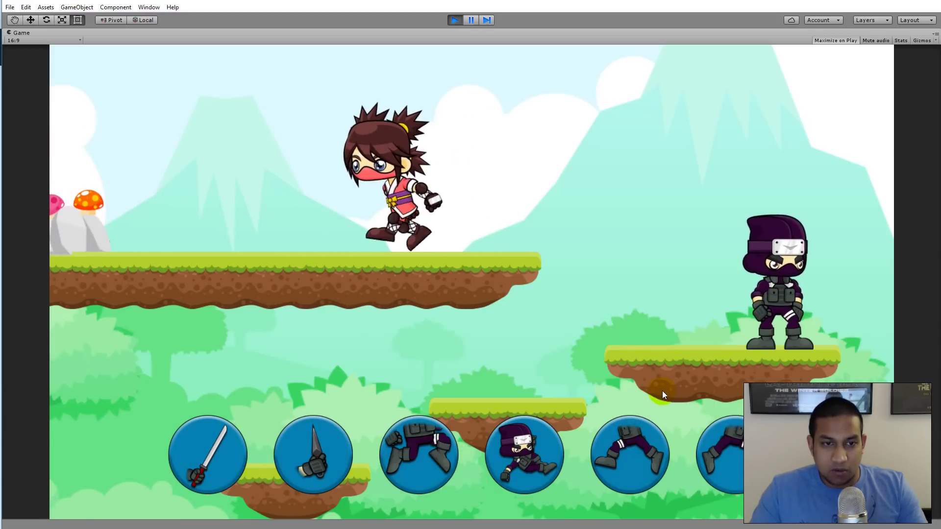
pyautogui.press('Right')
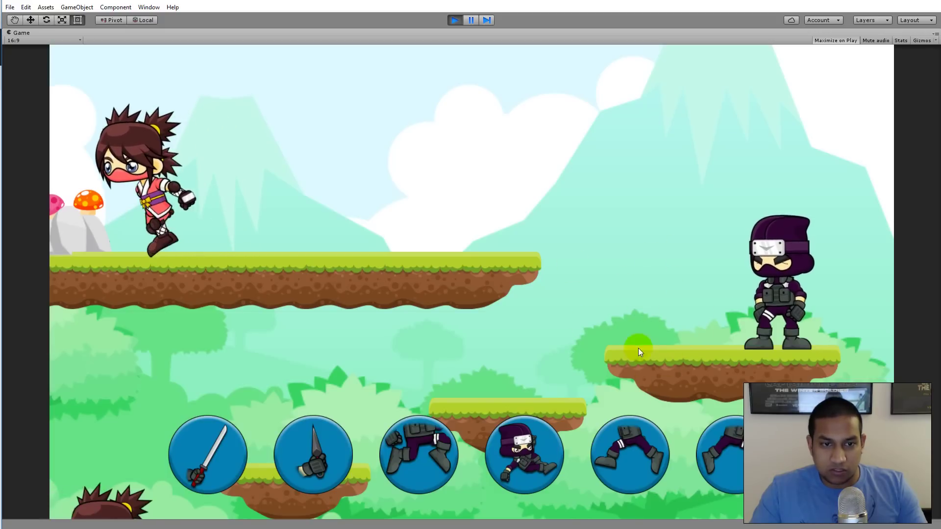
pyautogui.click(655, 445)
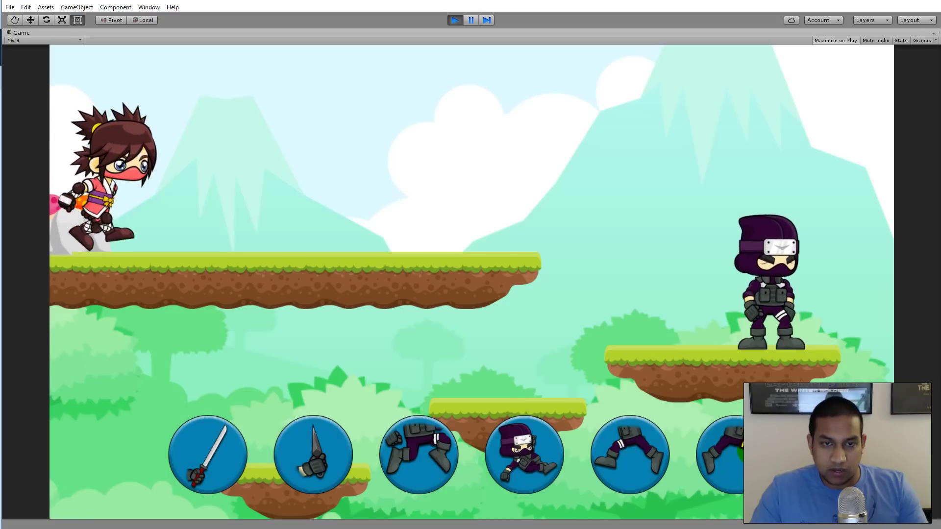
pyautogui.click(497, 441)
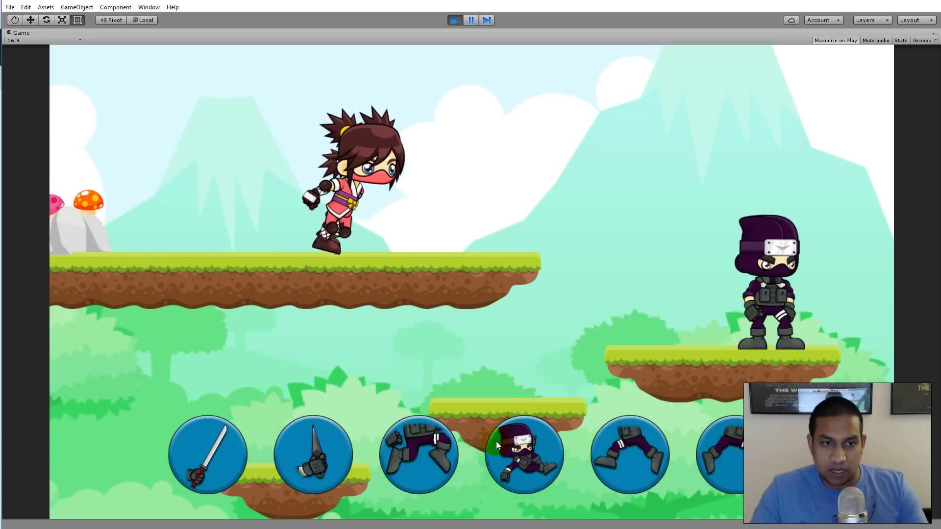
pyautogui.click(222, 440)
pyautogui.click(407, 453)
pyautogui.click(714, 459)
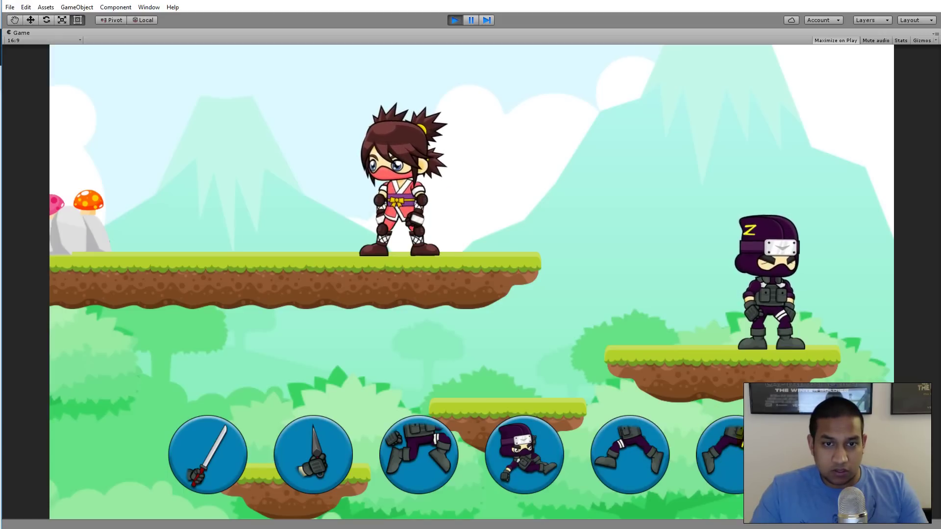
# Alternate sword swings with walking using the on-screen buttons.
pyautogui.click(221, 455)
pyautogui.click(687, 463)
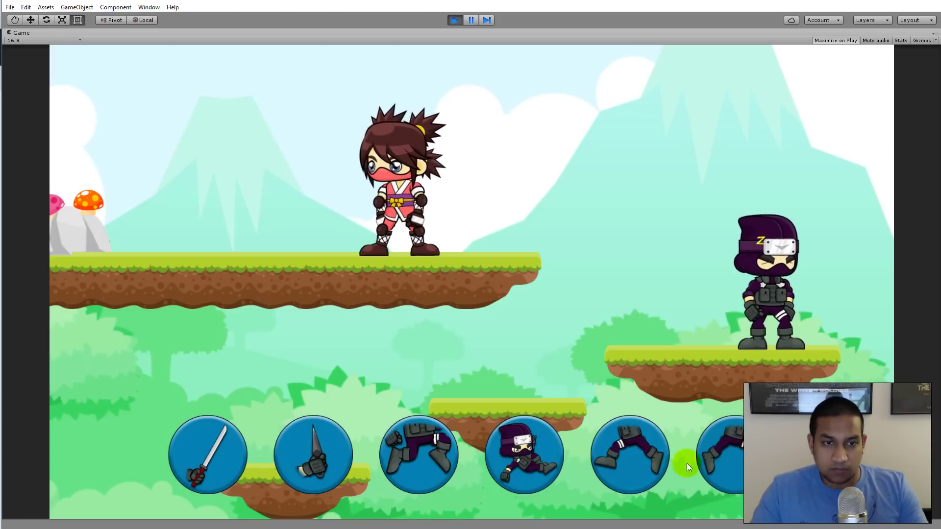
pyautogui.click(203, 409)
pyautogui.click(601, 463)
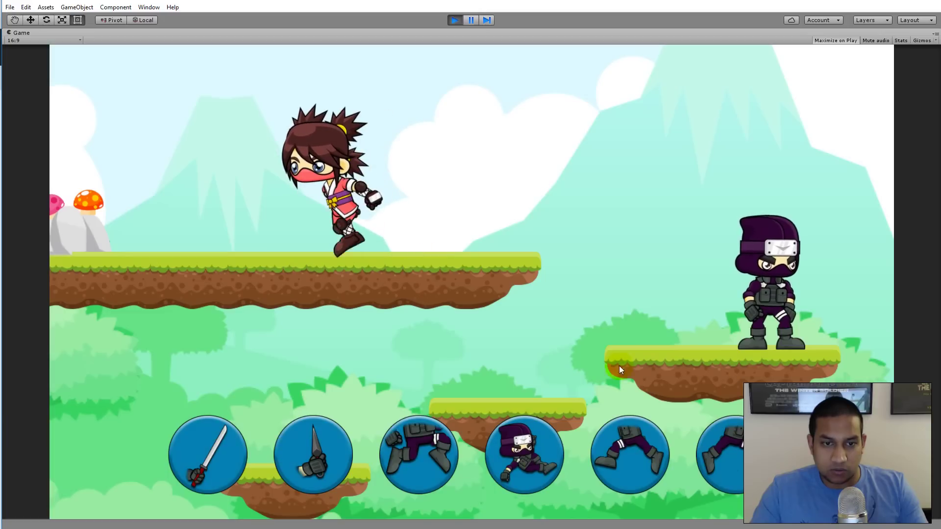
pyautogui.click(192, 435)
pyautogui.click(716, 460)
# Jump and walk the ninja left and right along the right platform.
pyautogui.click(657, 402)
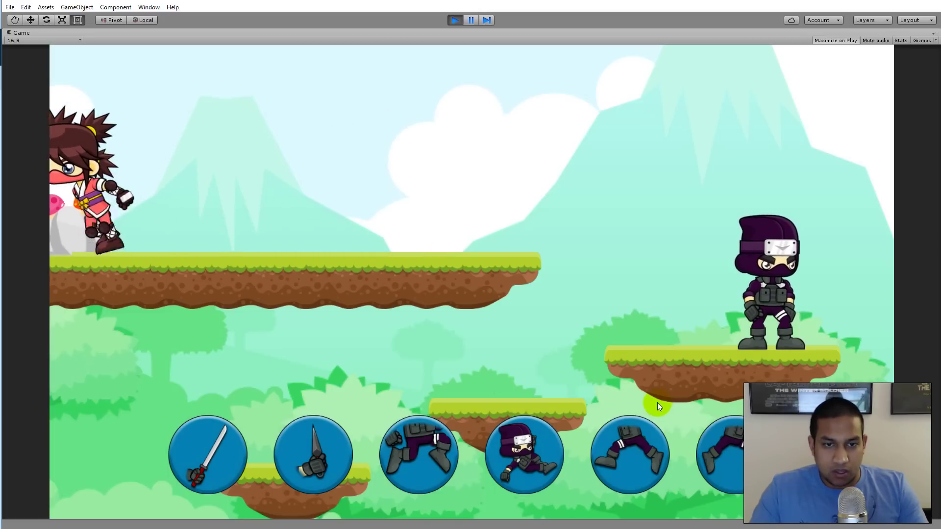
pyautogui.click(535, 416)
pyautogui.click(651, 447)
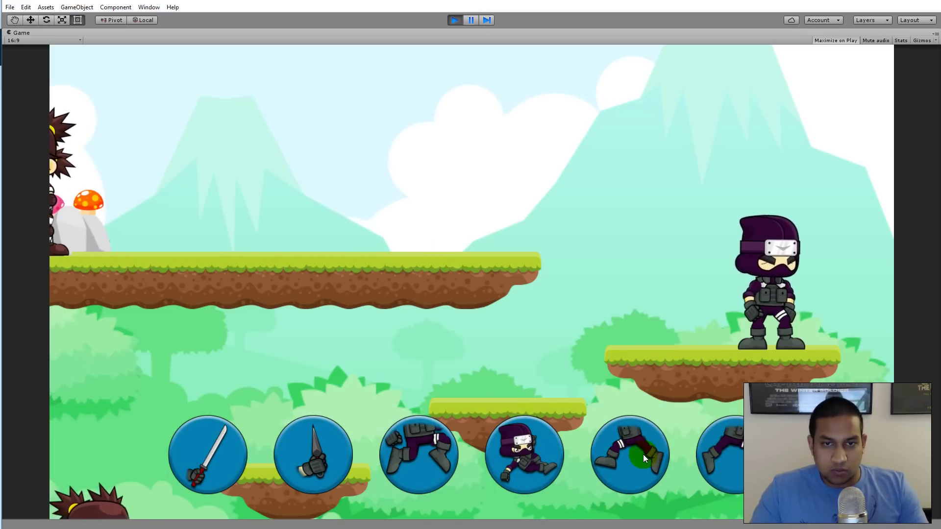
pyautogui.click(642, 454)
pyautogui.click(727, 455)
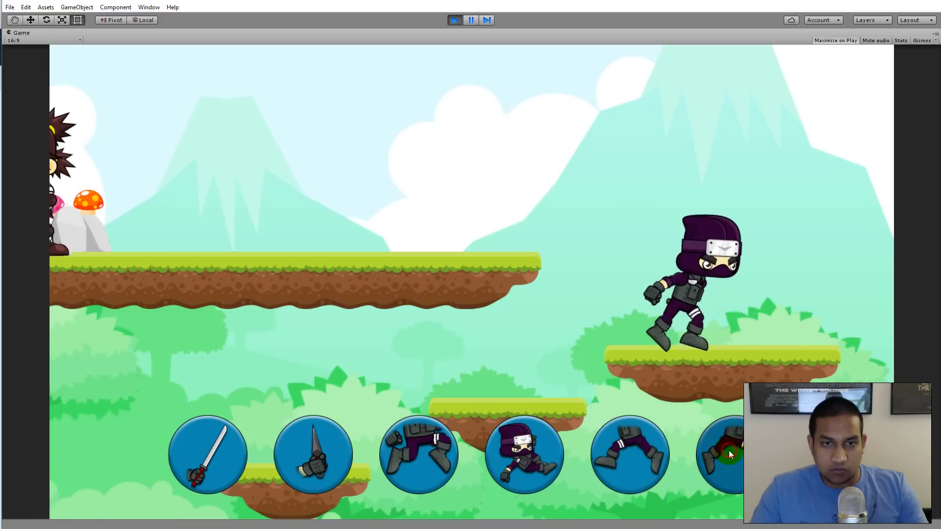
pyautogui.click(632, 453)
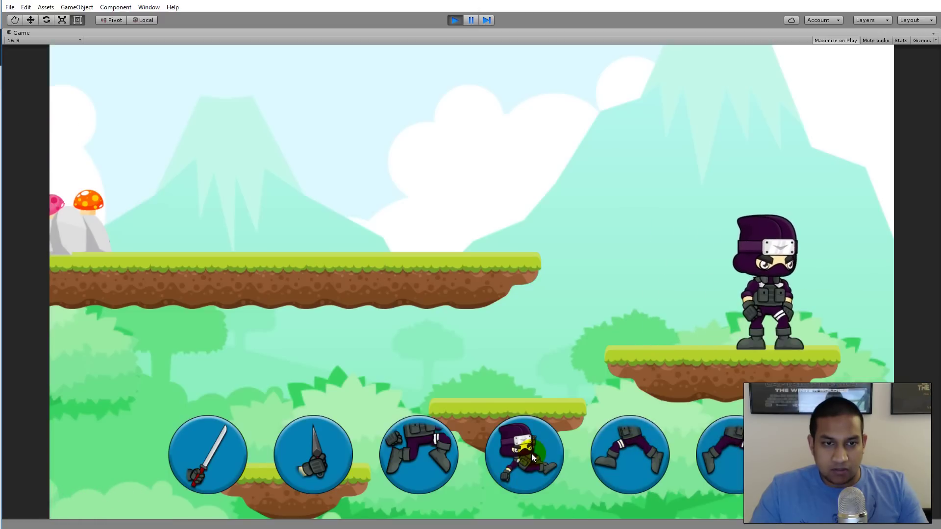
# Jump onto the middle platform steering left, then throw two kunai and swing the sword.
pyautogui.click(528, 431)
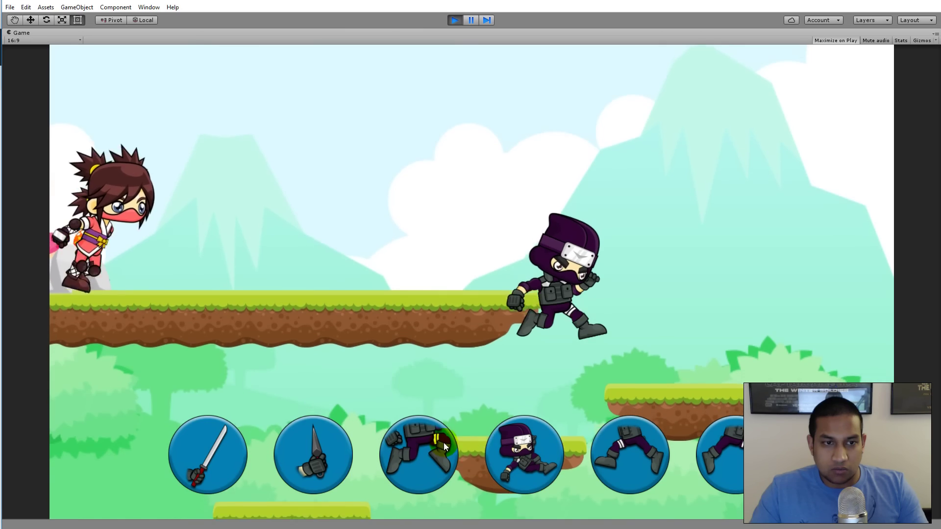
pyautogui.click(438, 444)
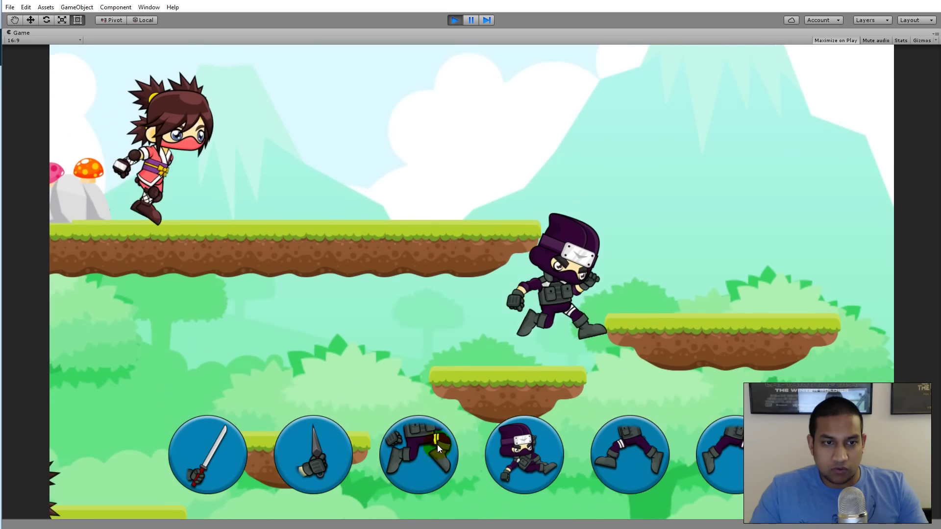
pyautogui.click(423, 443)
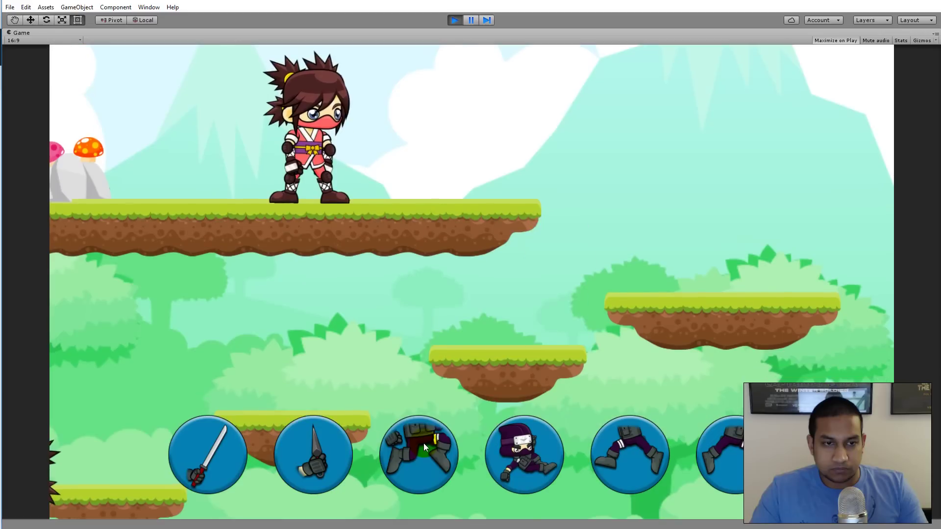
pyautogui.click(327, 447)
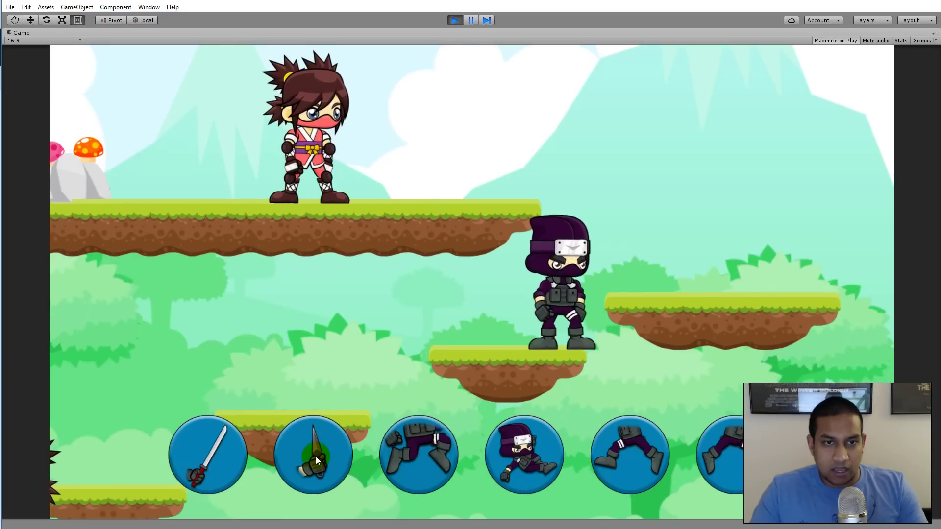
pyautogui.click(315, 457)
pyautogui.click(214, 464)
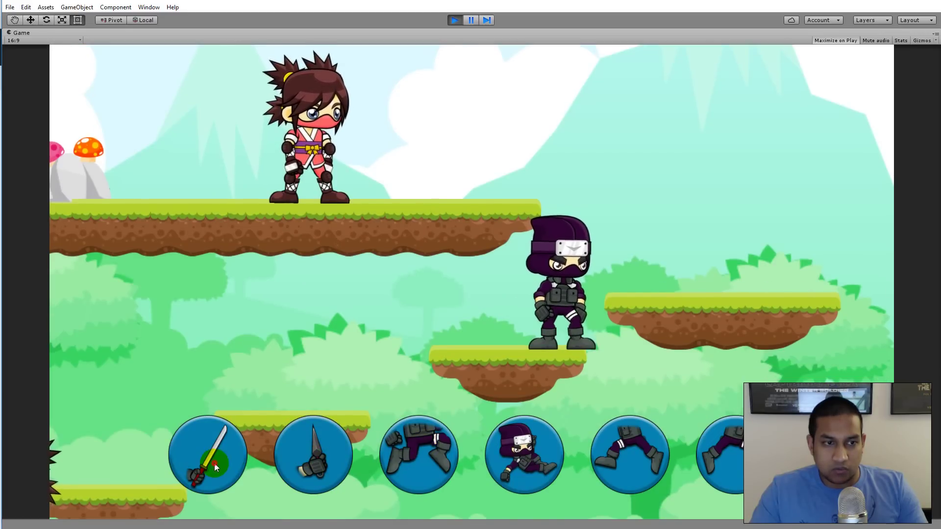
# Run the ninja left and right on the middle platform, then jump.
pyautogui.press('a')
pyautogui.press('d')
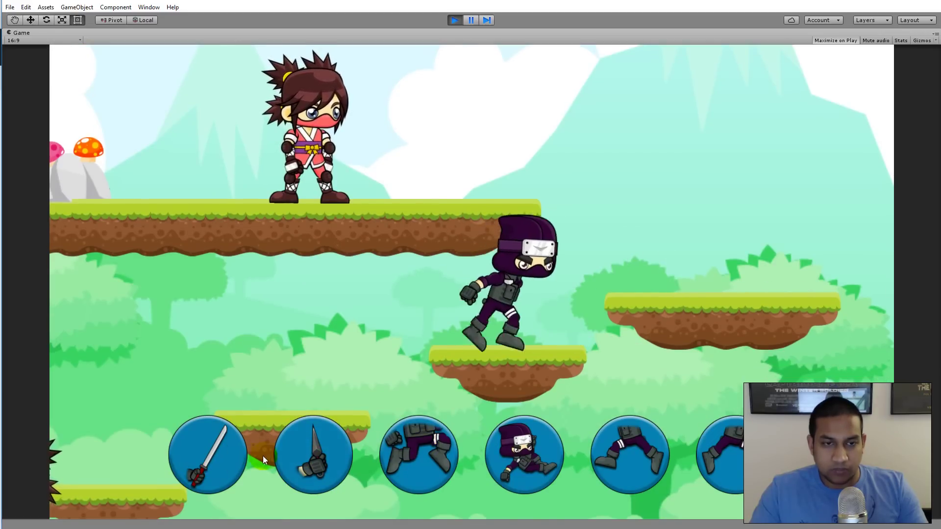
pyautogui.press('a')
pyautogui.press('a')
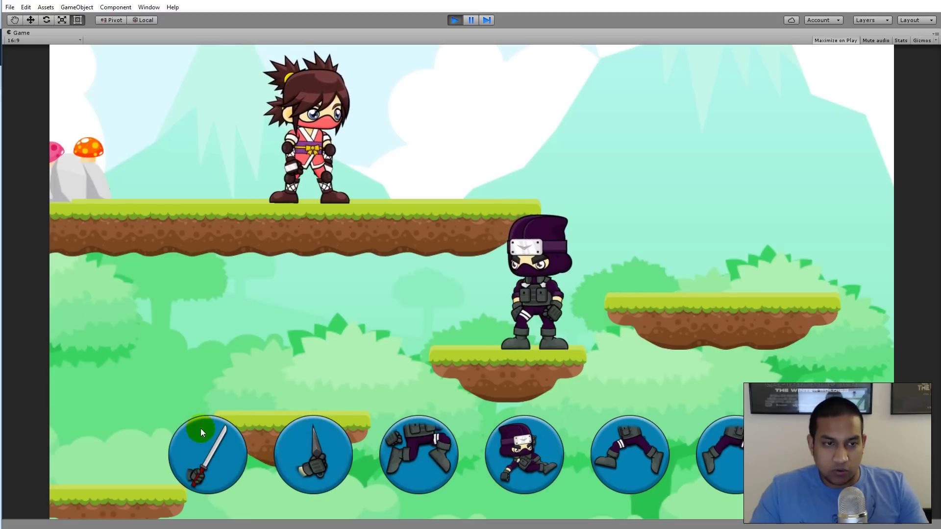
pyautogui.click(643, 427)
pyautogui.click(489, 441)
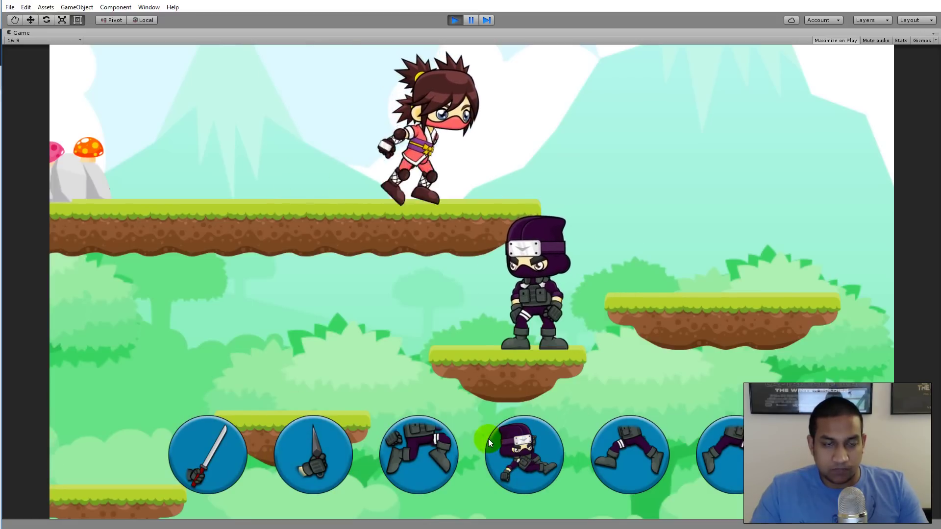
# Run the ninja right and left a bit more, then stop play mode with Ctrl+P.
pyautogui.click(708, 452)
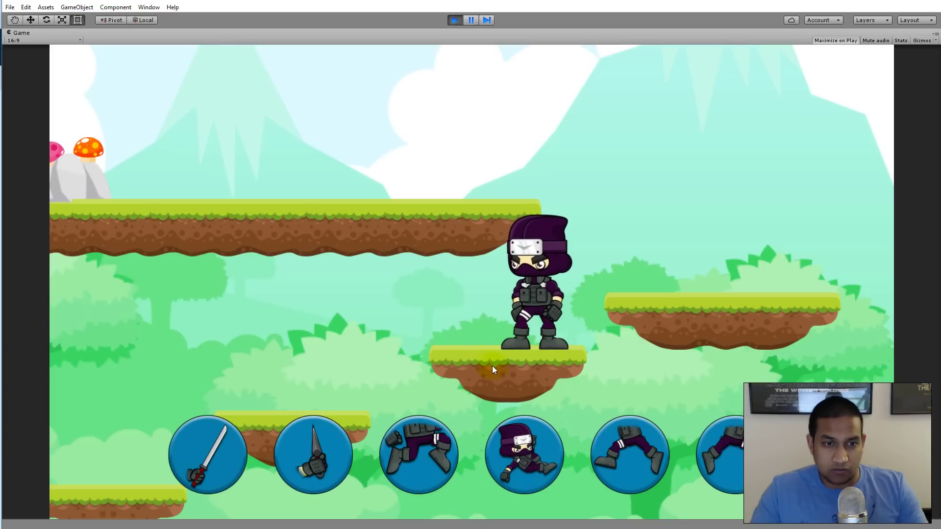
pyautogui.click(427, 345)
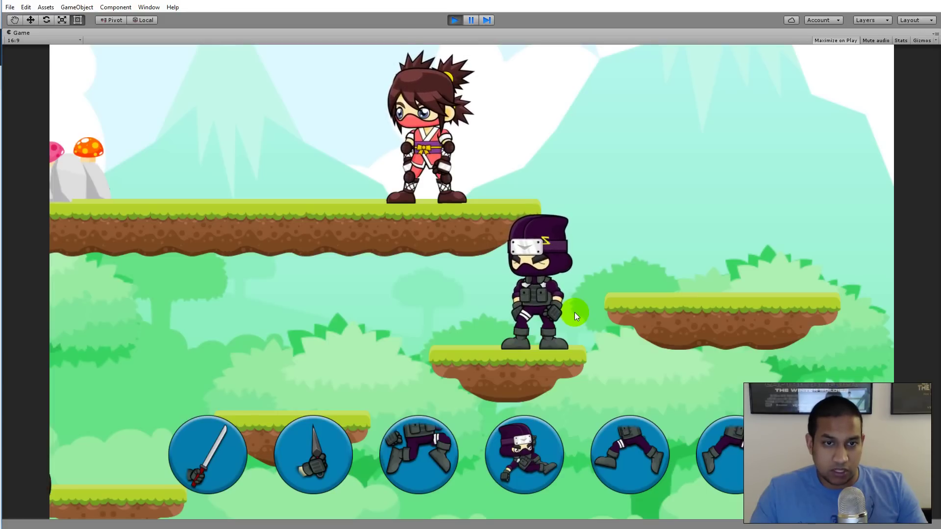
pyautogui.press('Left')
pyautogui.press('Right')
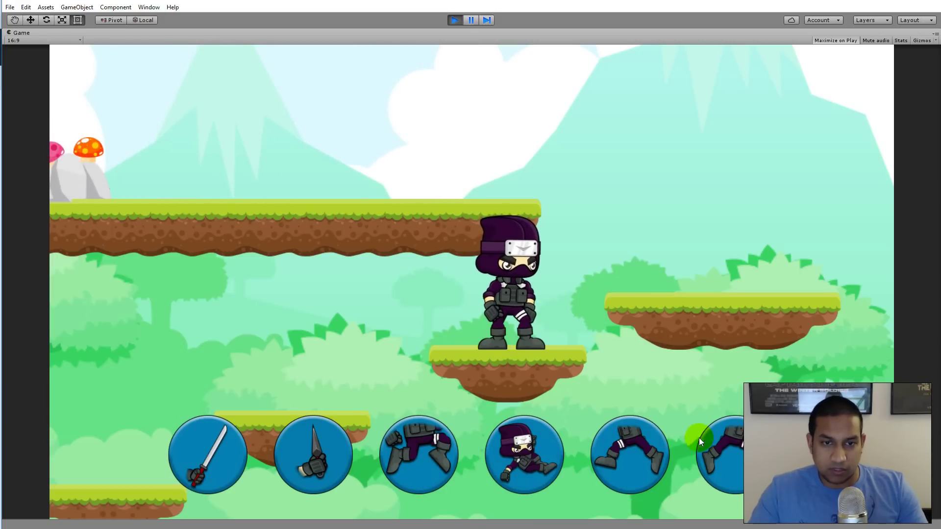
pyautogui.press('Right')
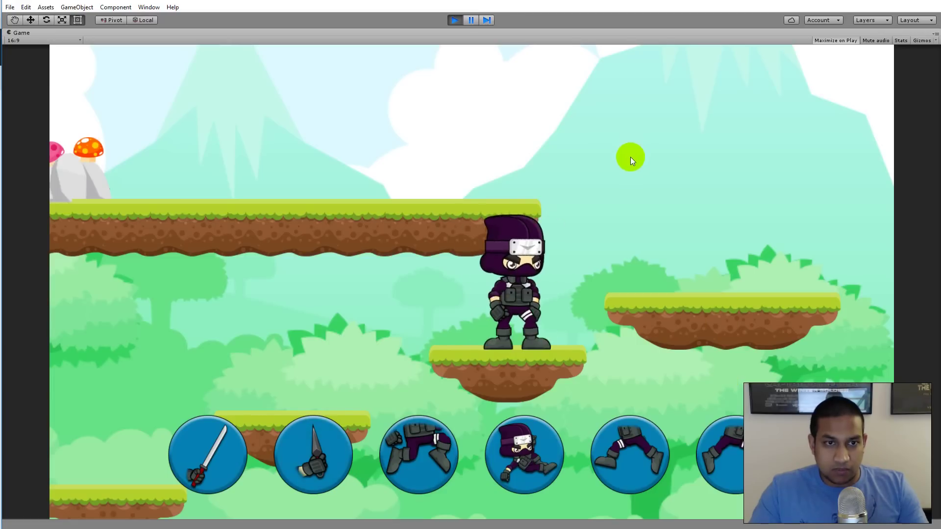
pyautogui.press('Left')
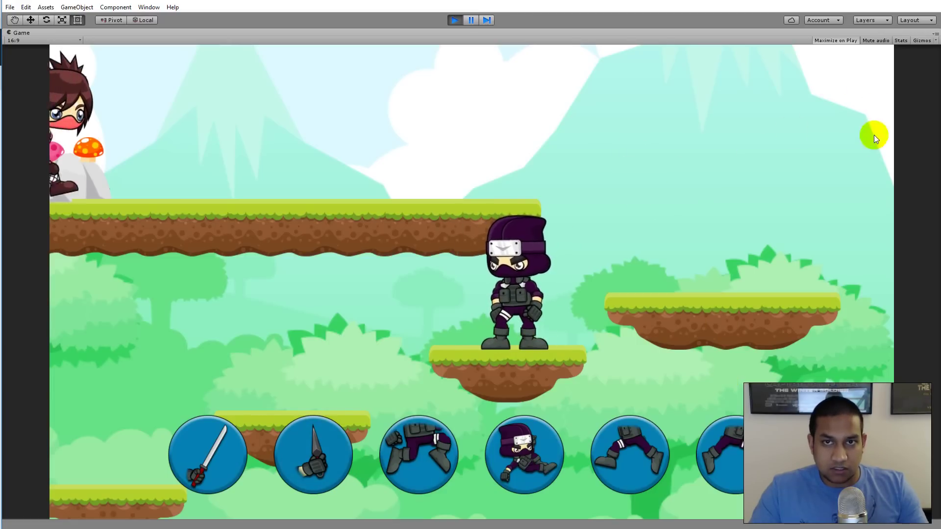
pyautogui.hotkey('ctrl', 'p')
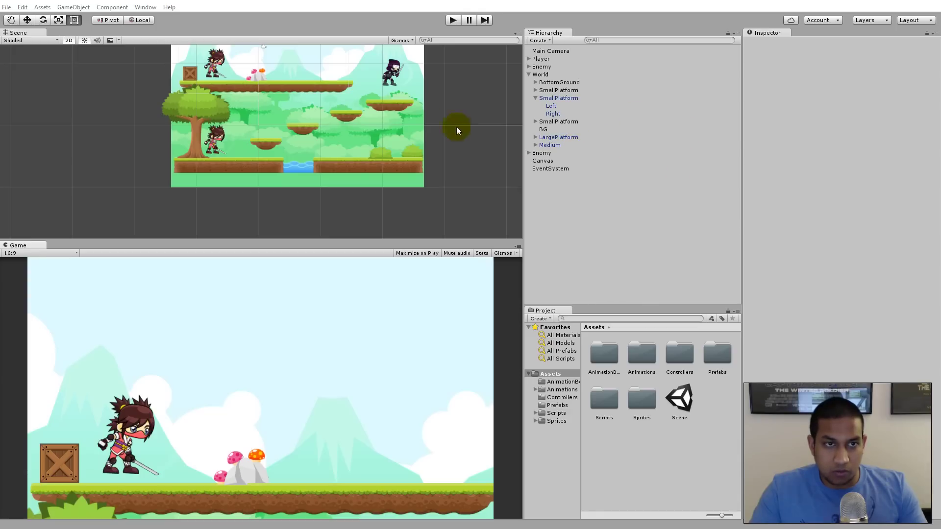
# Deactivate the Enemy object and run a quick play test.
pyautogui.scroll(5, 295, 154)
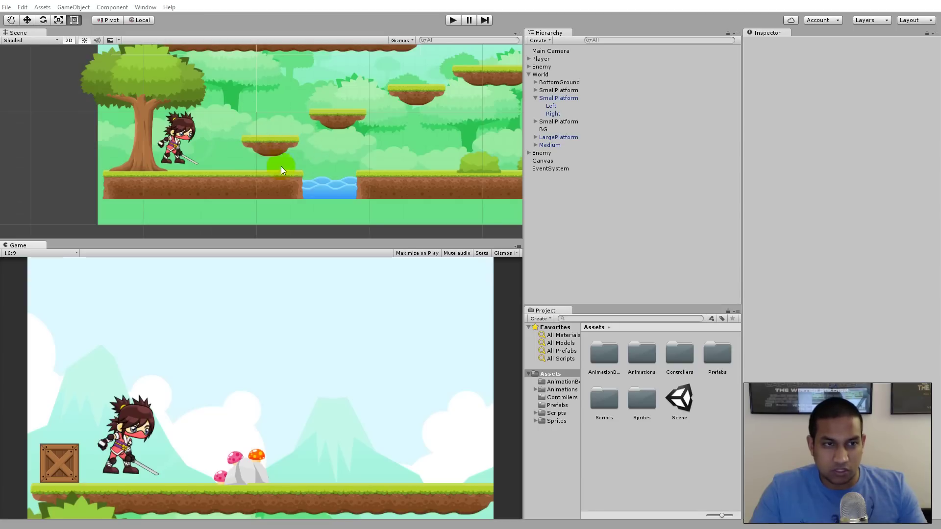
pyautogui.click(185, 126)
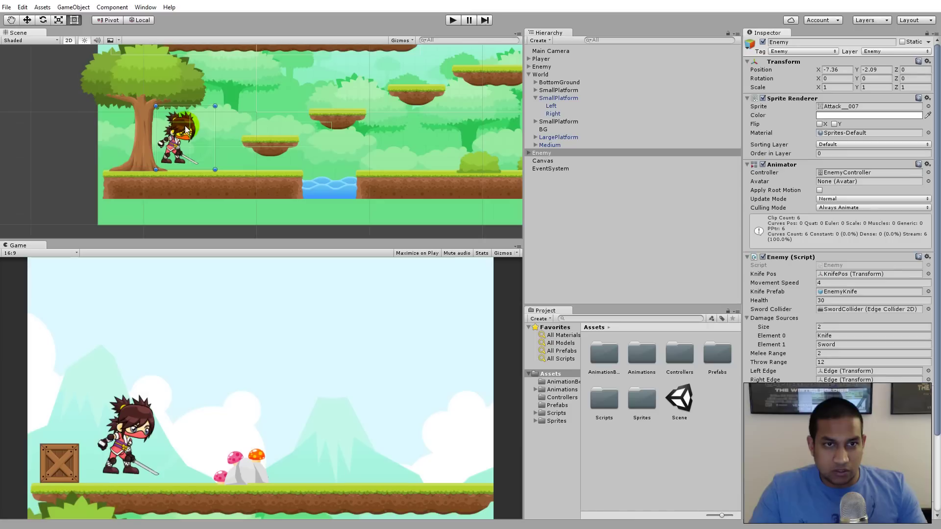
pyautogui.click(763, 43)
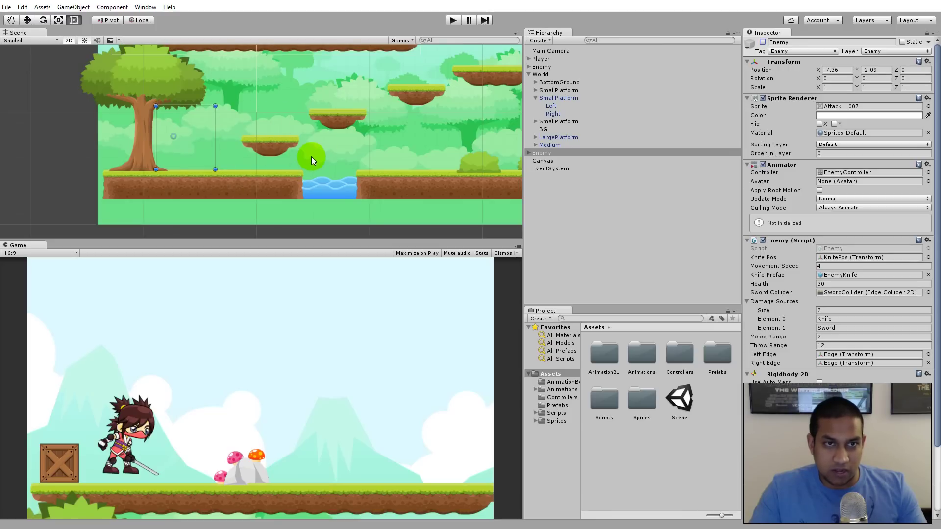
pyautogui.scroll(-5, 441, 91)
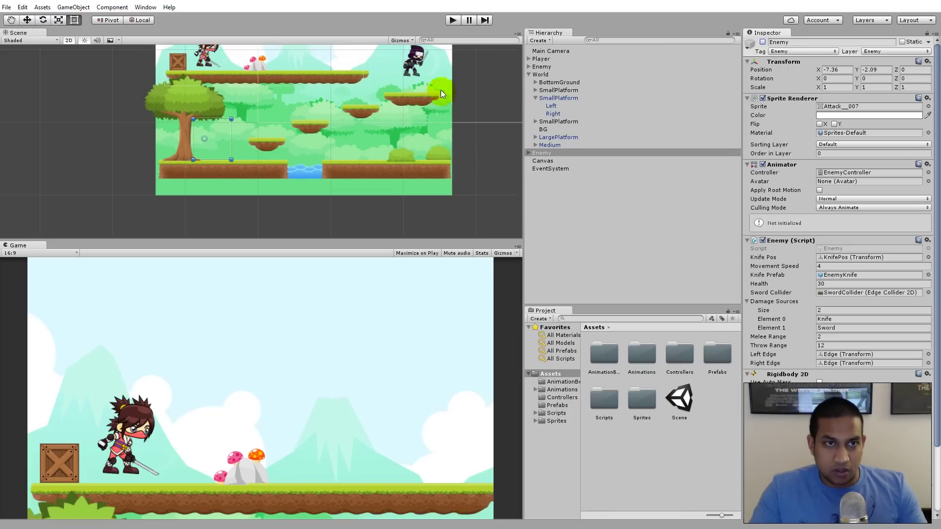
pyautogui.click(459, 19)
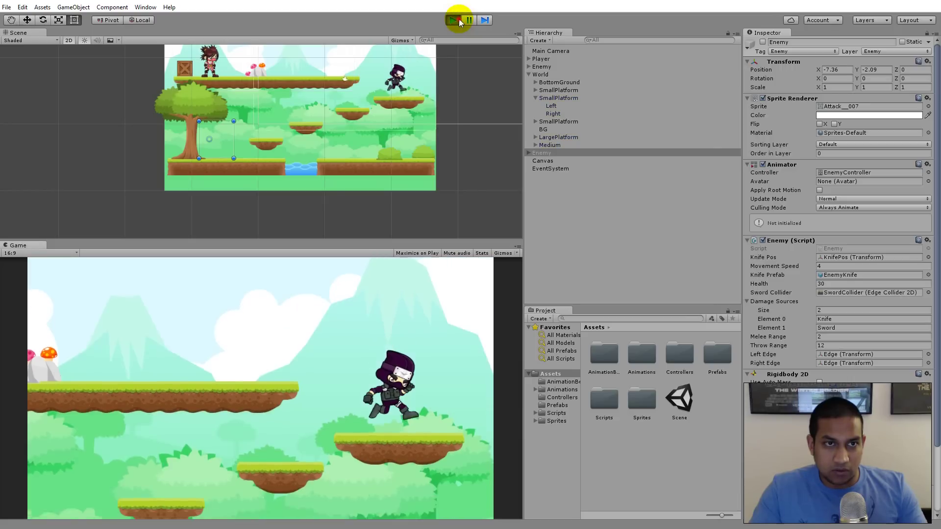
pyautogui.click(459, 18)
# Drag the Player ninja onto the ground beside the tree, at X -4.3, Y -2.4.
pyautogui.click(410, 64)
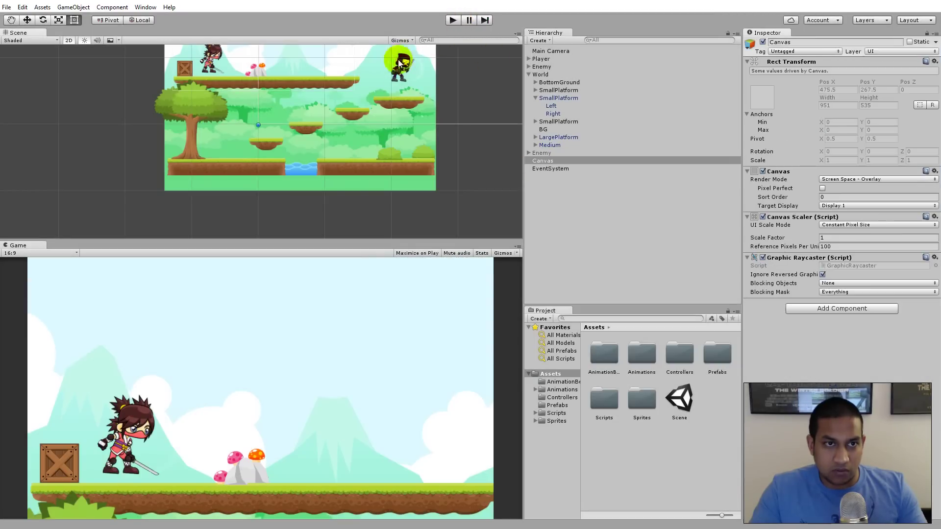
pyautogui.scroll(-2, 394, 78)
pyautogui.click(365, 87)
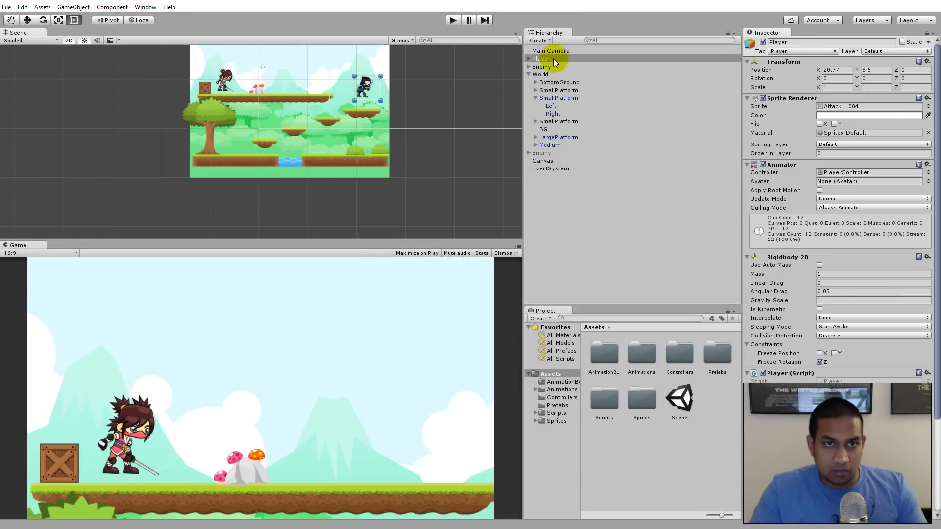
pyautogui.moveTo(359, 91); pyautogui.dragTo(245, 138)
pyautogui.scroll(15, 308, 151)
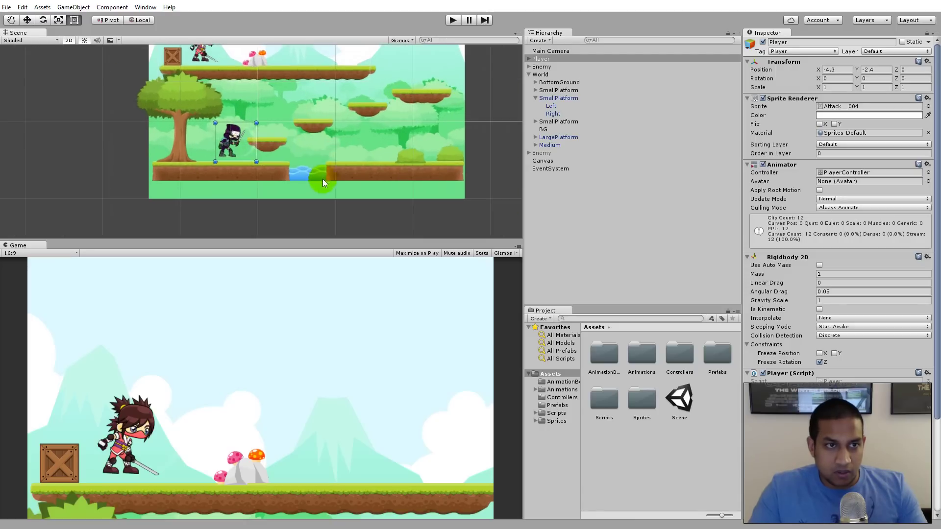
pyautogui.scroll(4, 320, 171)
# Frame SmallPlatform with F to review its two Box Collider 2Ds, then select BG.
pyautogui.click(292, 154)
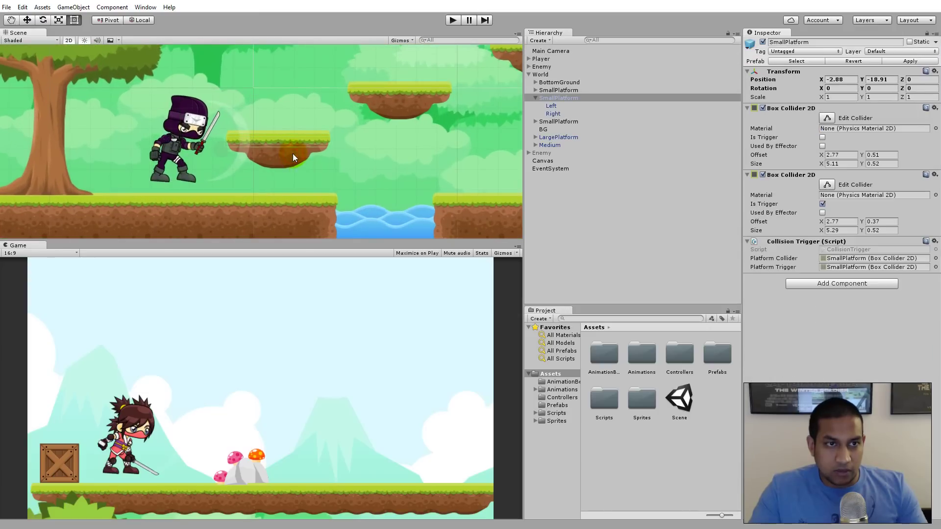
pyautogui.click(556, 98)
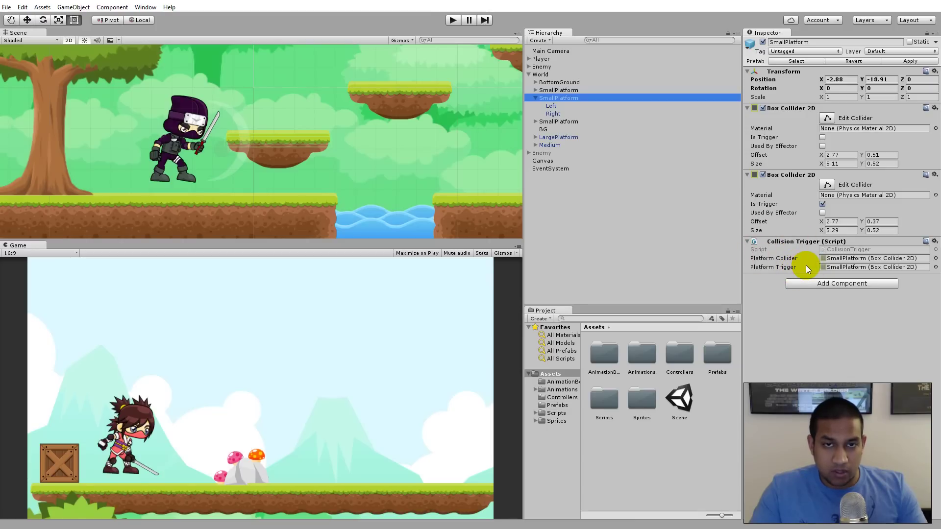
pyautogui.press('f')
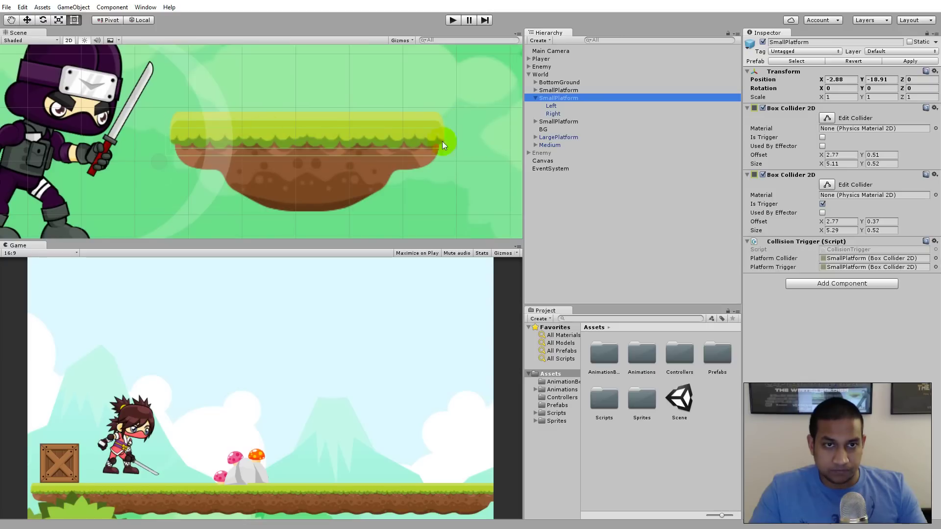
pyautogui.click(545, 129)
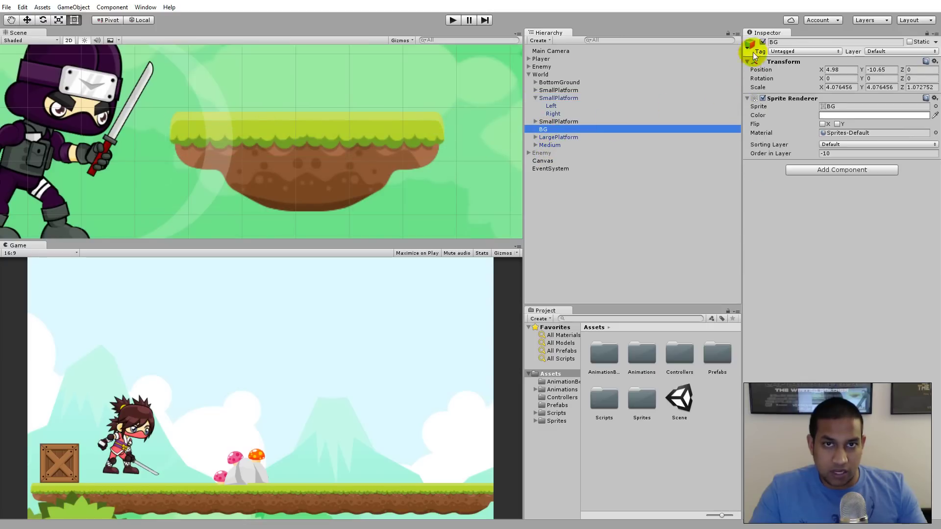
# Deactivate the BG background and reselect SmallPlatform, briefly checking its Left child.
pyautogui.click(761, 42)
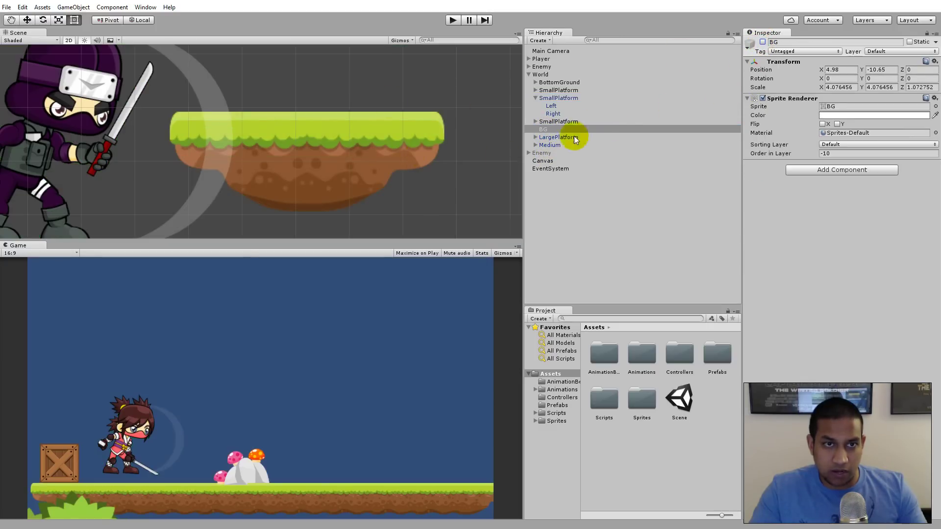
pyautogui.doubleClick(558, 98)
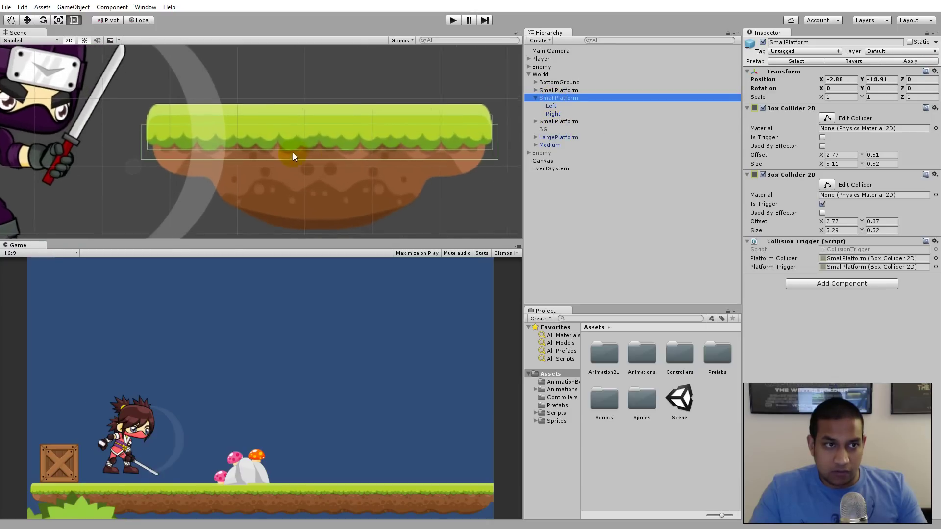
pyautogui.click(551, 106)
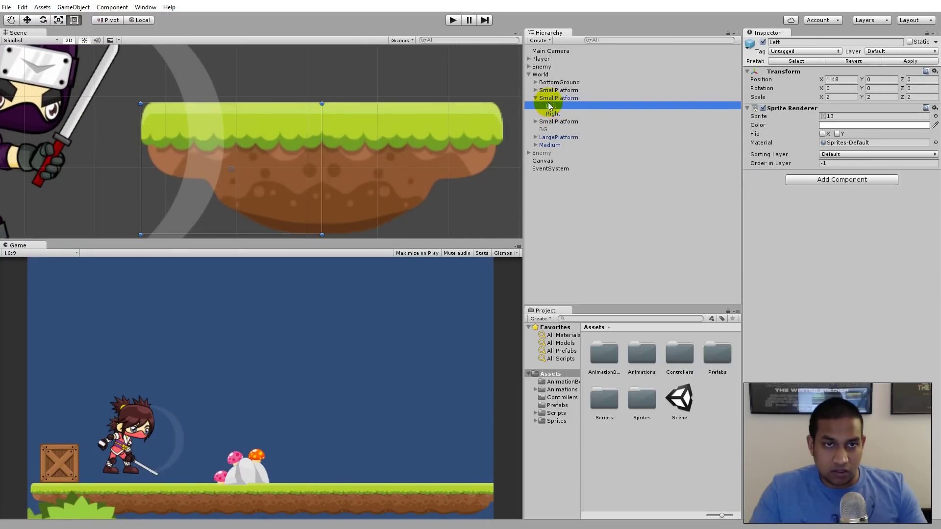
pyautogui.click(547, 98)
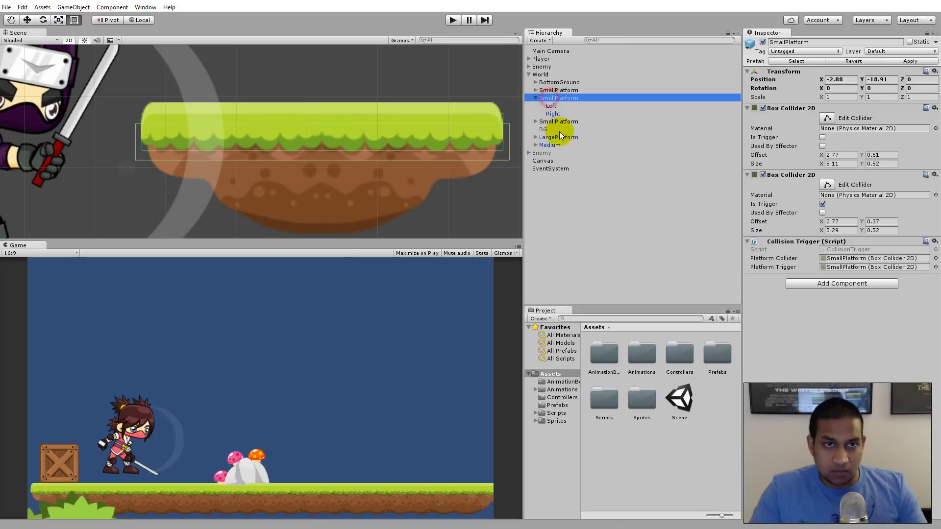
# Toggle the trigger Box Collider 2D to compare outlines, then remove it.
pyautogui.click(762, 175)
pyautogui.click(762, 175)
pyautogui.click(762, 175)
pyautogui.click(763, 175)
pyautogui.click(762, 175)
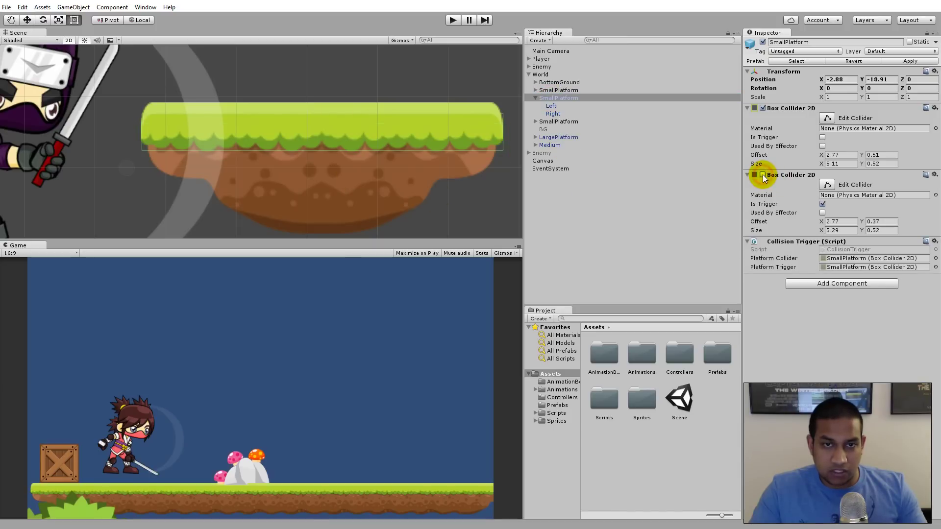
pyautogui.click(762, 174)
pyautogui.click(762, 175)
pyautogui.click(763, 174)
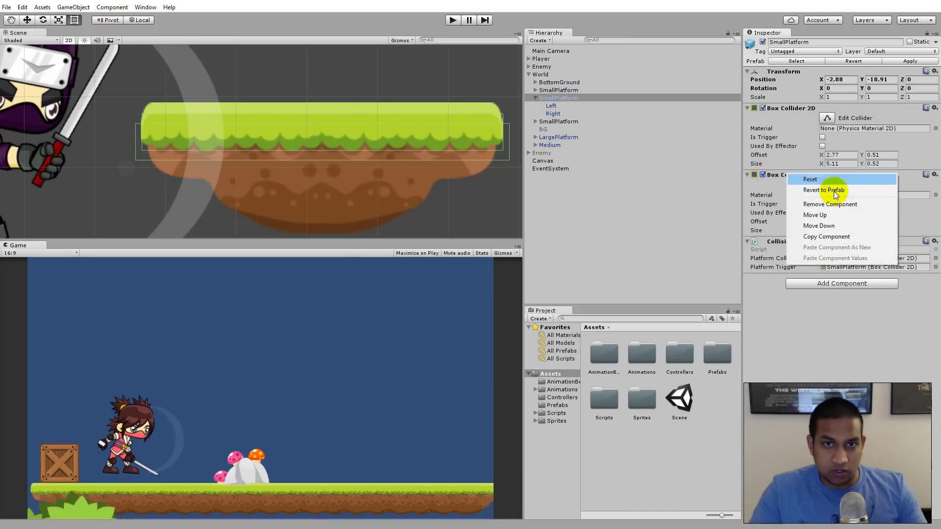
pyautogui.click(837, 203)
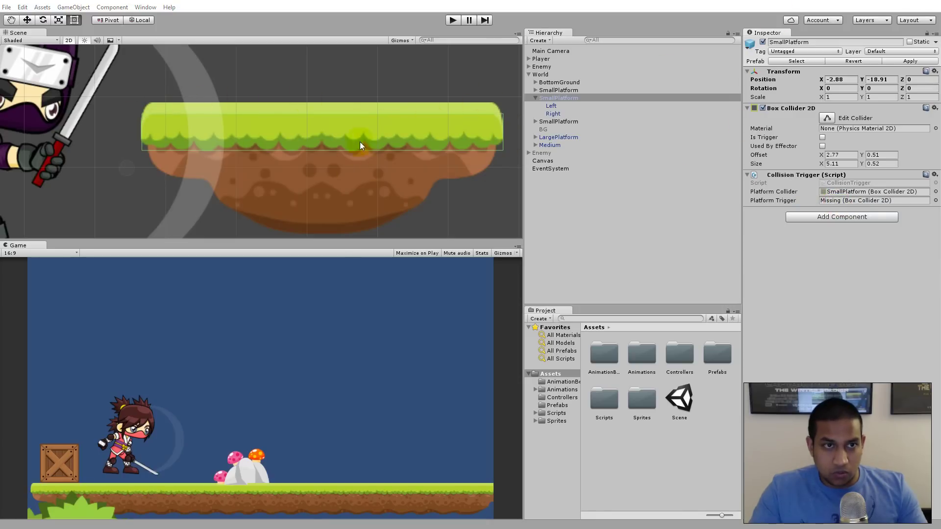
# Remove the Collision Trigger script and glance at the Right child sprite.
pyautogui.rightClick(798, 174)
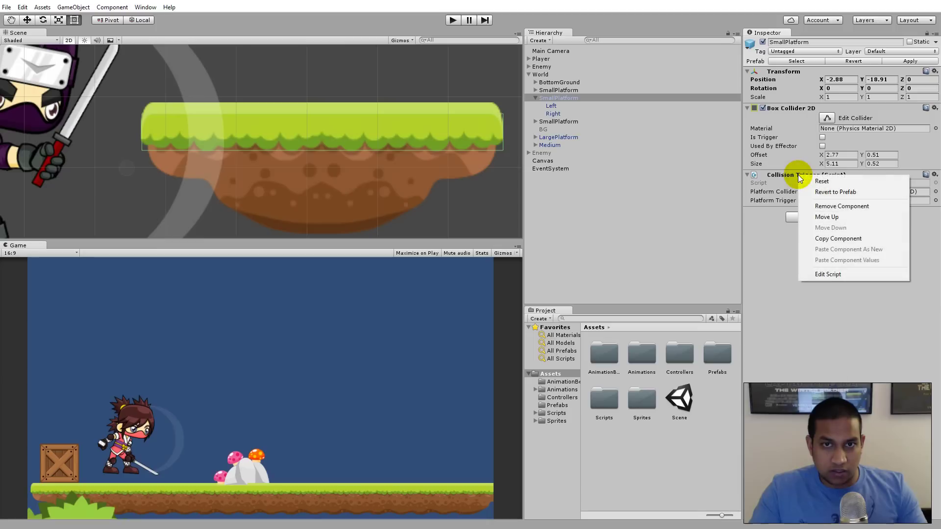
pyautogui.click(841, 206)
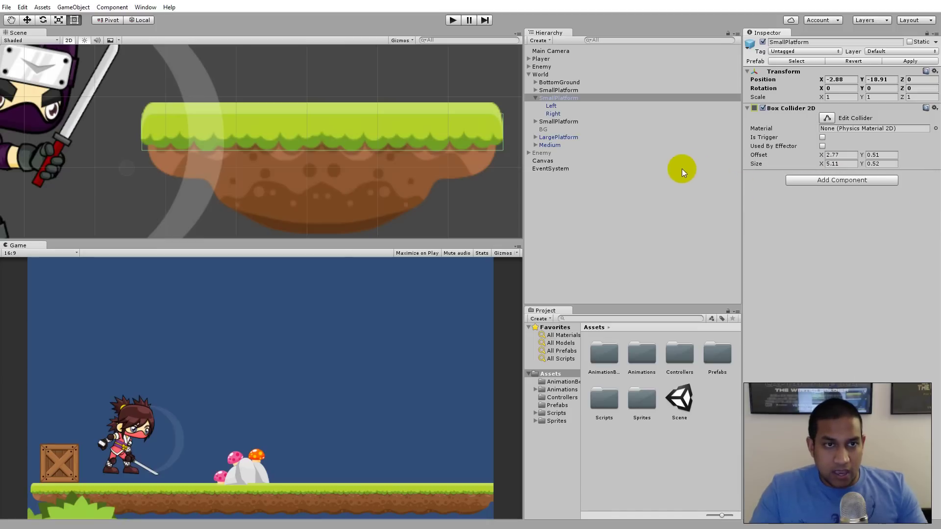
pyautogui.click(546, 99)
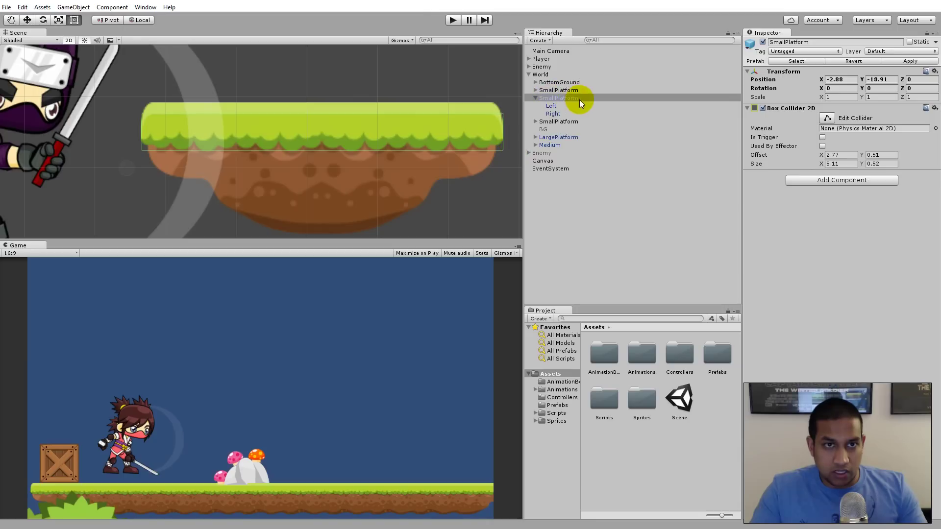
pyautogui.click(553, 113)
pyautogui.click(553, 99)
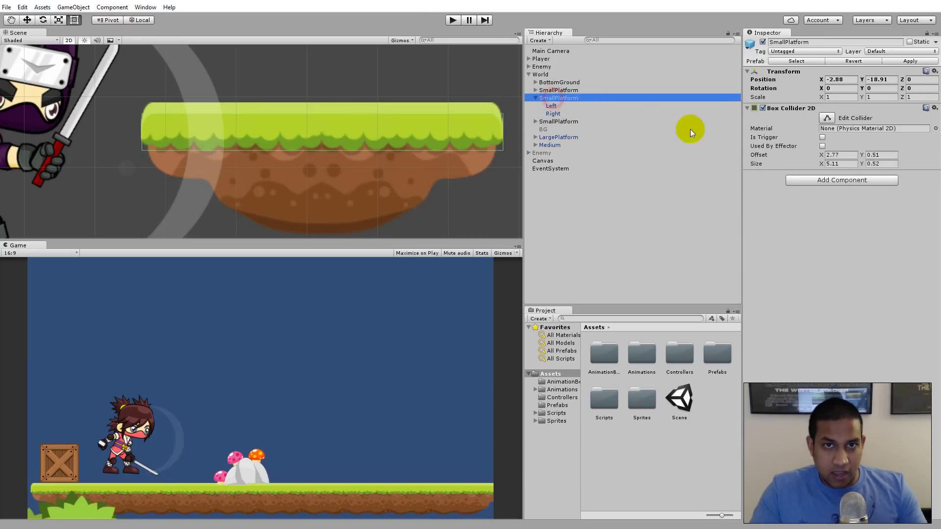
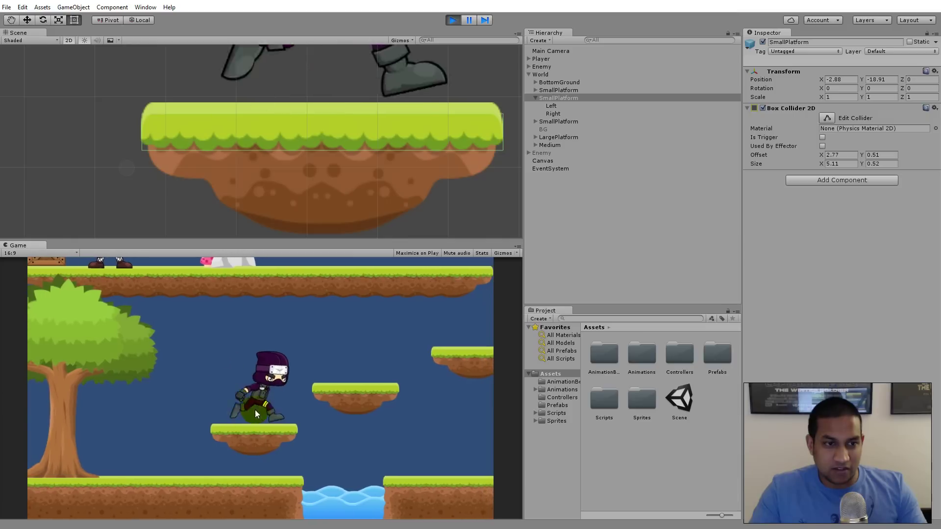
# Run the ninja left and right across SmallPlatform's collider, then stop the game.
pyautogui.press('Left')
pyautogui.press('Right')
pyautogui.press('Left')
pyautogui.press('Right')
pyautogui.press('Left')
pyautogui.press('Left')
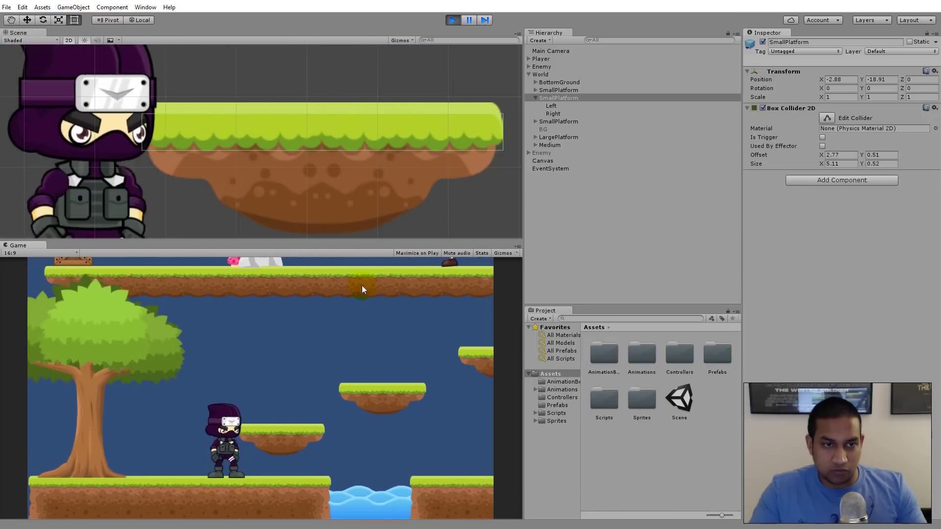
pyautogui.click(451, 21)
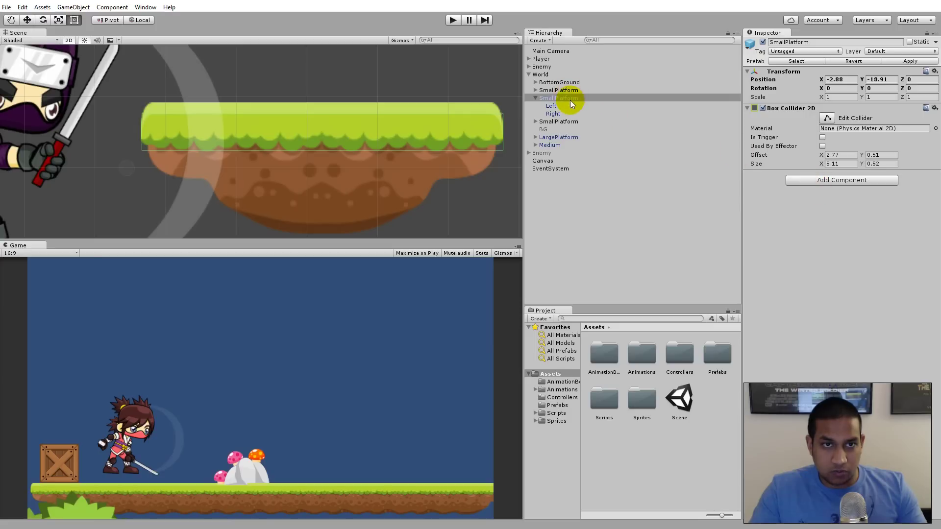
# Add a Platform Effector 2D to SmallPlatform, tick Used By Effector on its Box Collider 2D, and play.
pyautogui.click(858, 182)
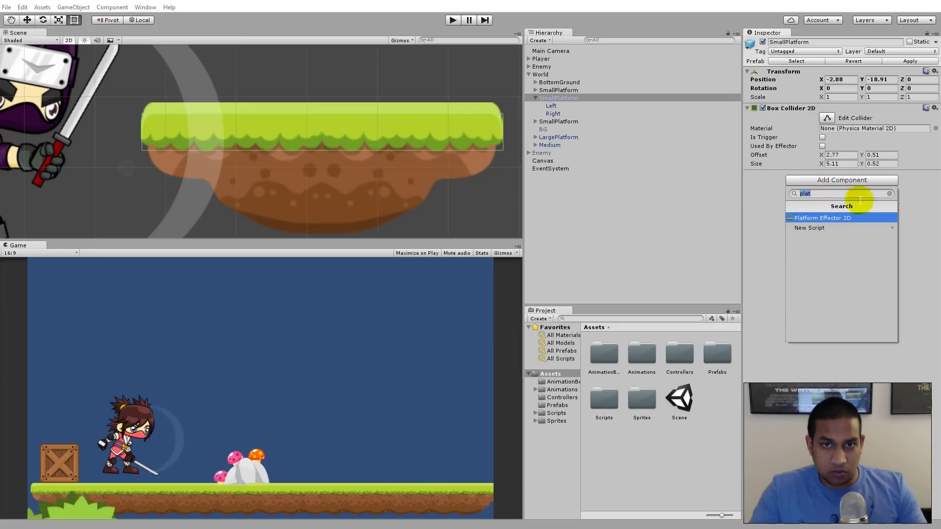
pyautogui.press('Up')
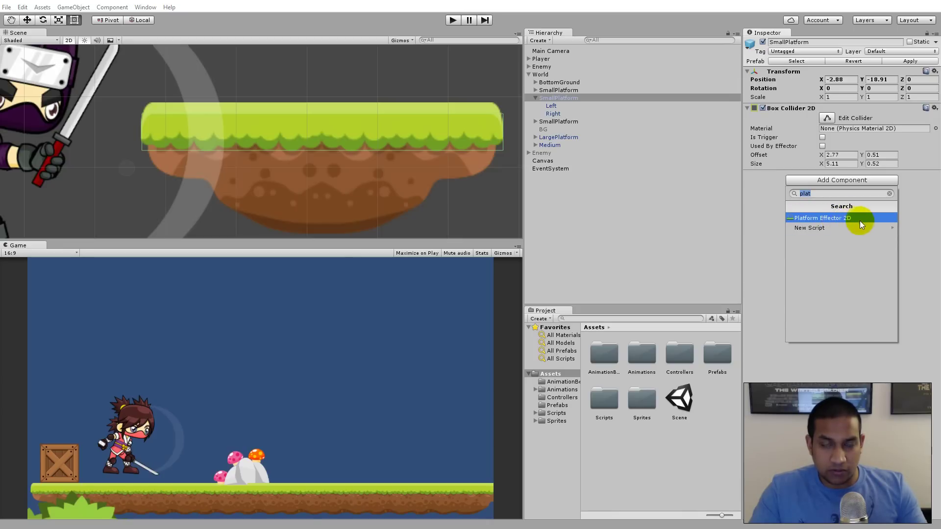
pyautogui.click(833, 219)
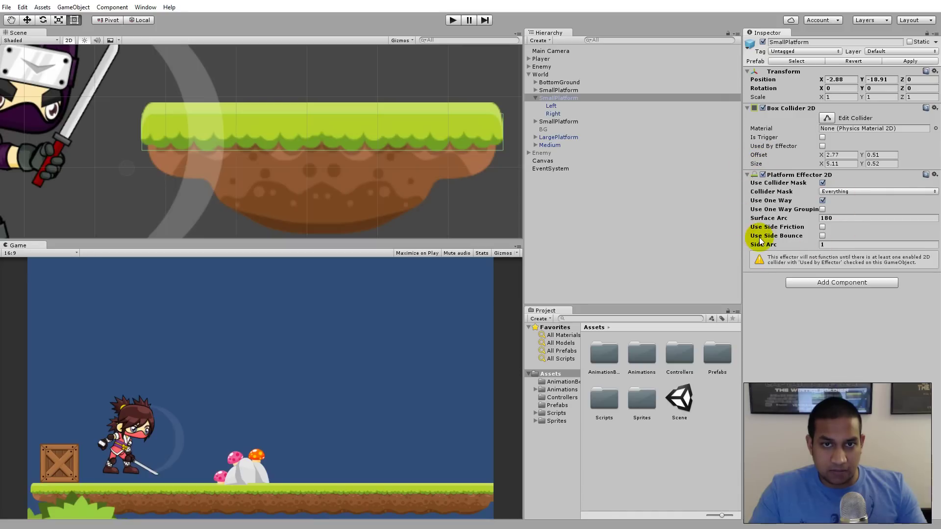
pyautogui.moveTo(760, 241)
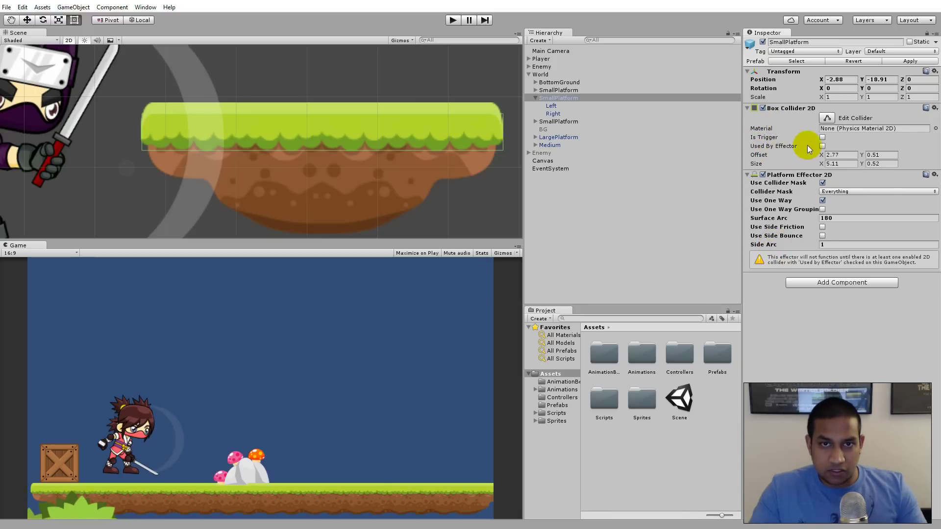
pyautogui.click(823, 146)
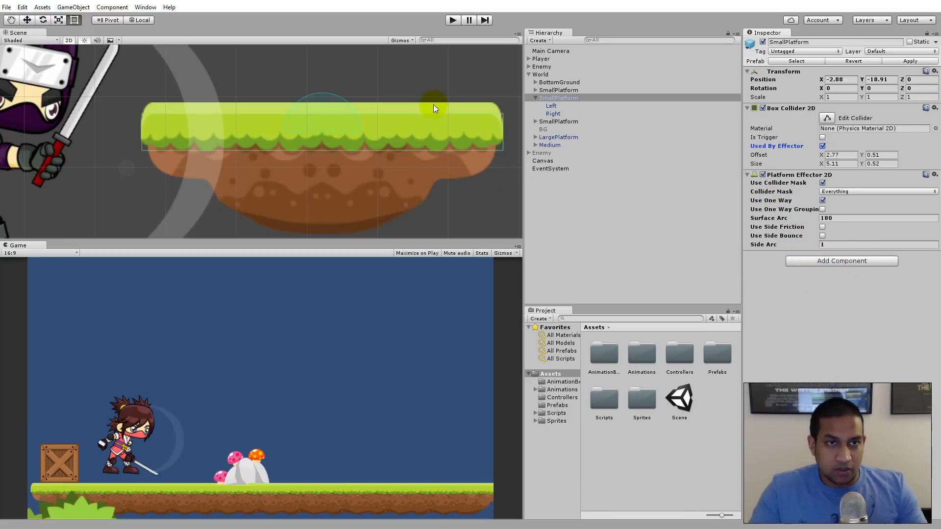
pyautogui.click(452, 21)
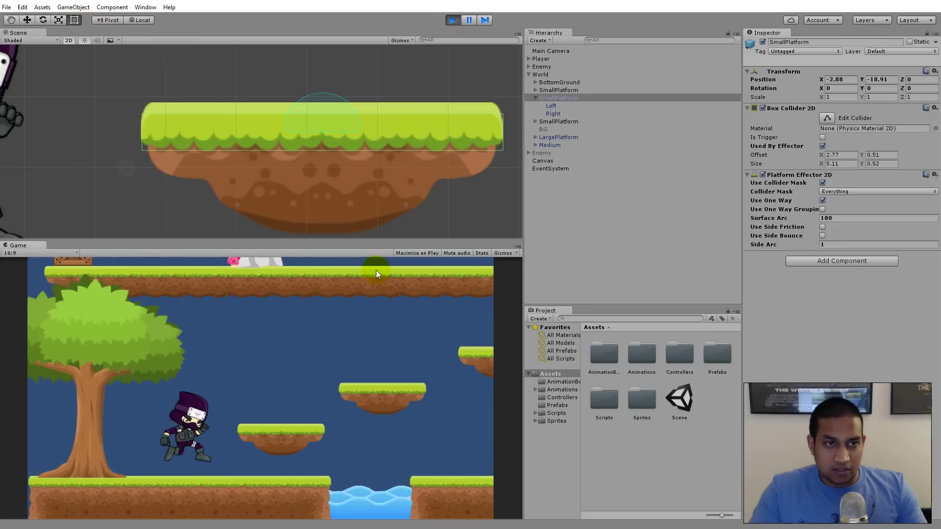
# Run the ninja briefly, then select SmallPlatform and drag it higher in the scene.
pyautogui.press('d')
pyautogui.press('a')
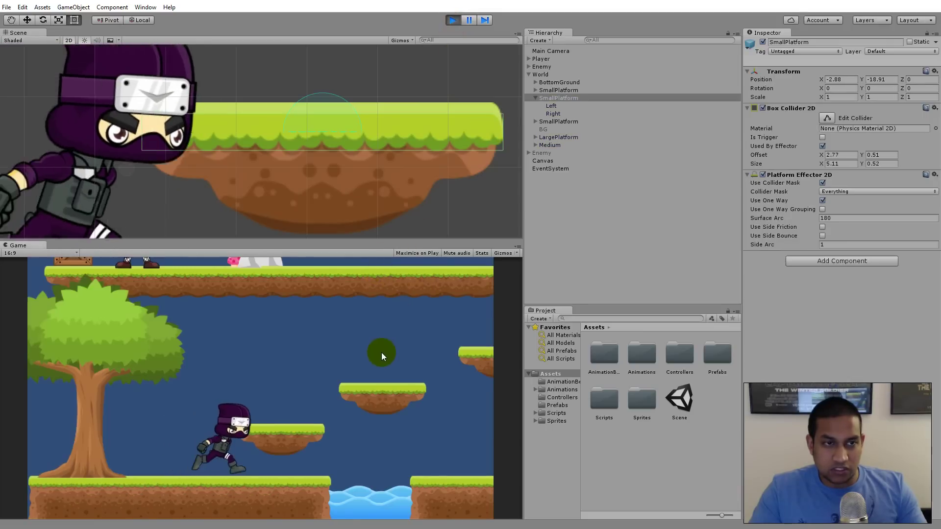
pyautogui.doubleClick(554, 100)
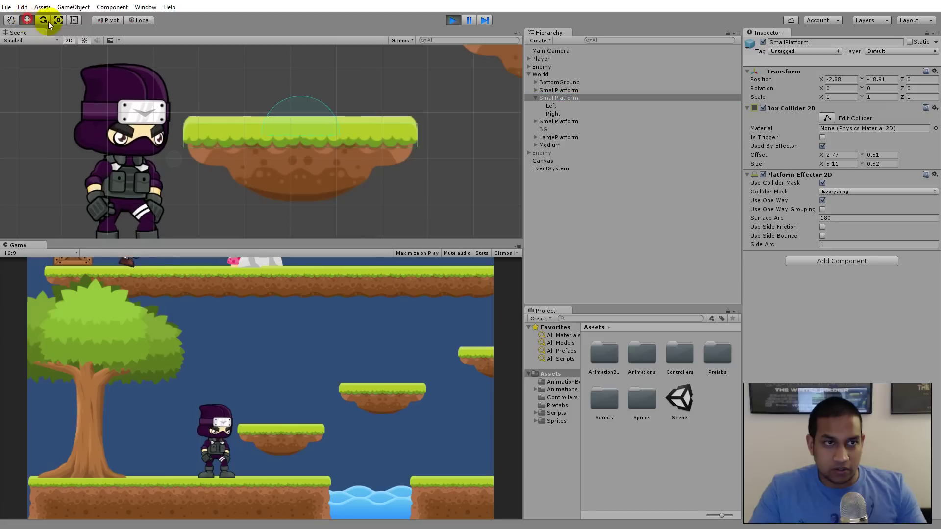
pyautogui.moveTo(170, 124); pyautogui.dragTo(161, 36)
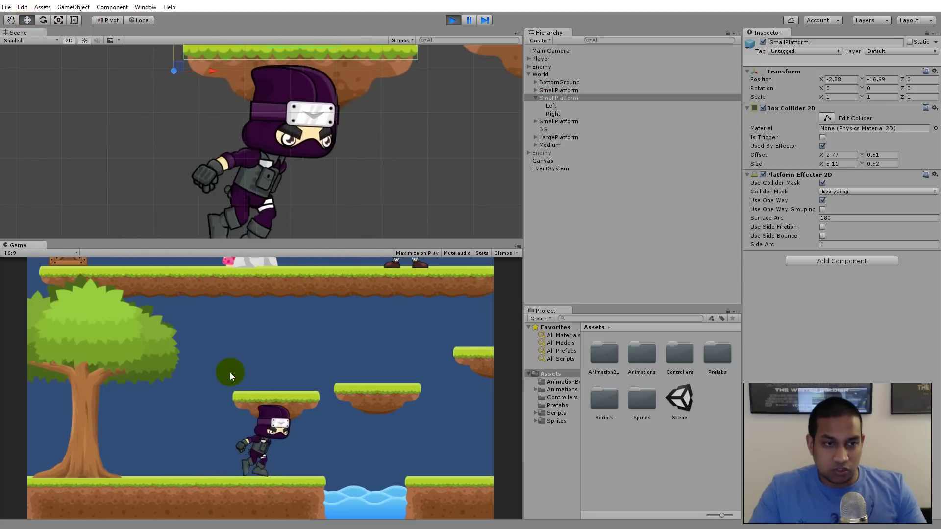
# Jump the ninja up through the raised platform several times, then stop the game.
pyautogui.press('space')
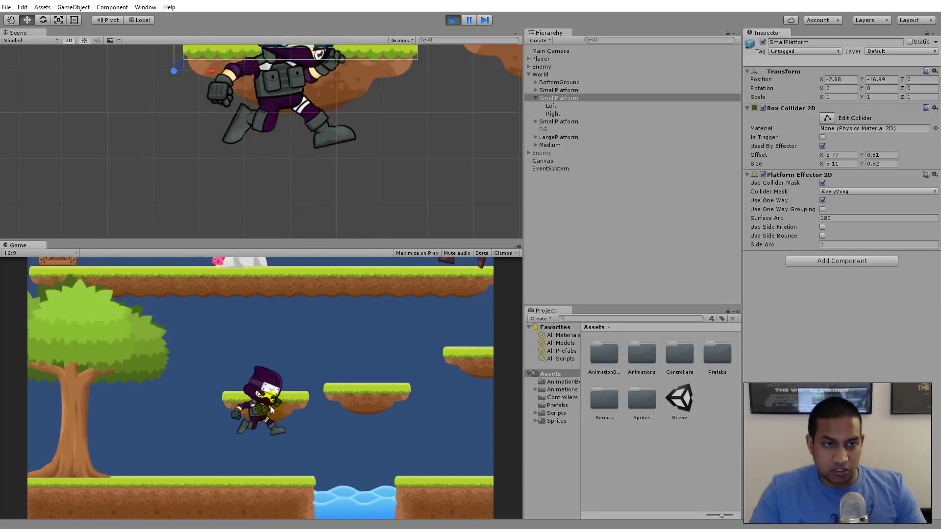
pyautogui.press('space')
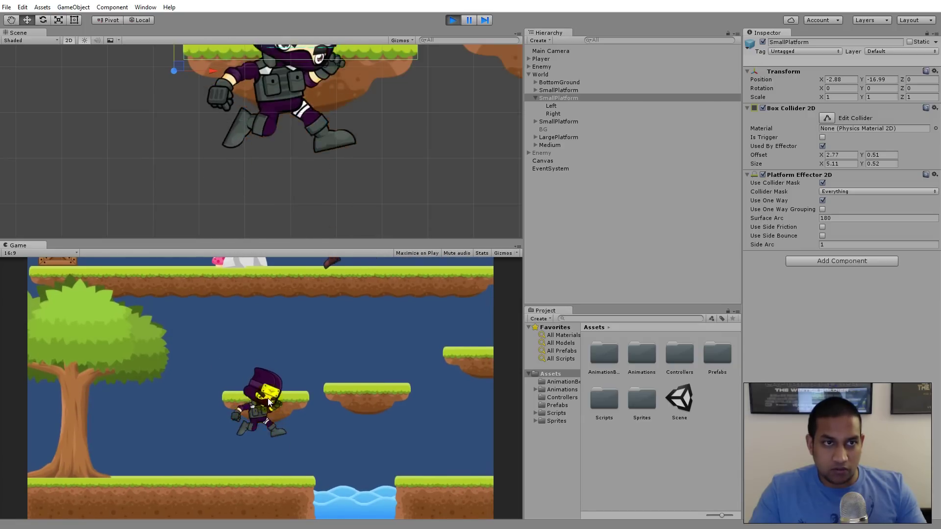
pyautogui.press('space')
pyautogui.press('Left')
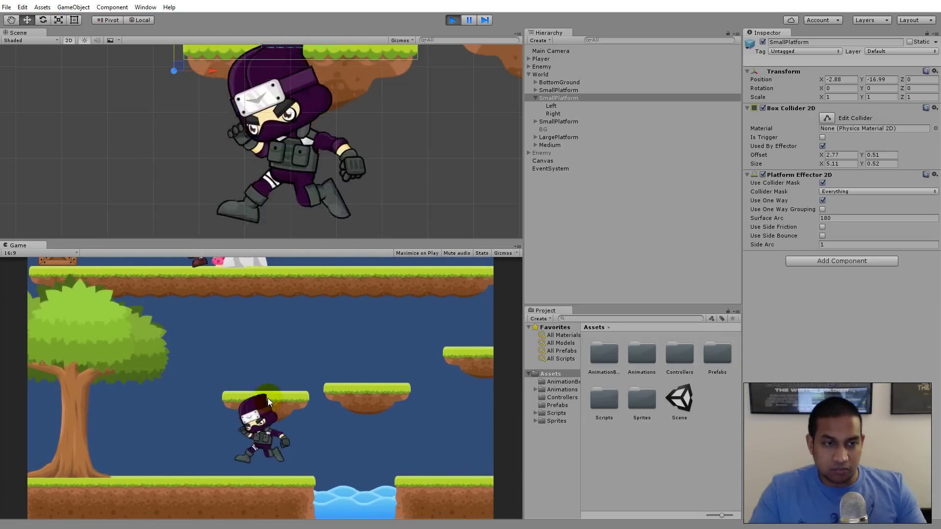
pyautogui.press('space')
pyautogui.press('Right')
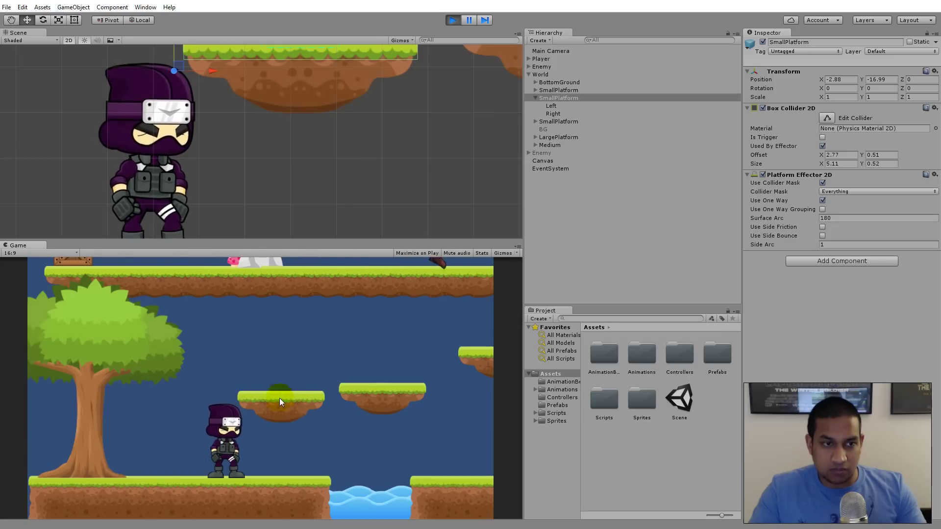
pyautogui.press('Left')
pyautogui.click(455, 20)
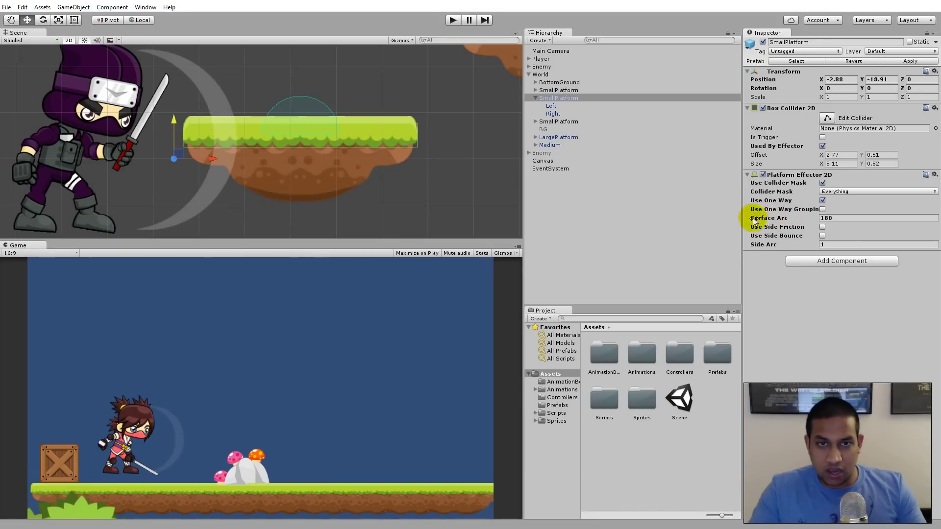
# Zoom in on SmallPlatform and scrub the effector's Surface Arc down from 180 to 111.9.
pyautogui.scroll(1, 311, 129)
pyautogui.scroll(4, 310, 126)
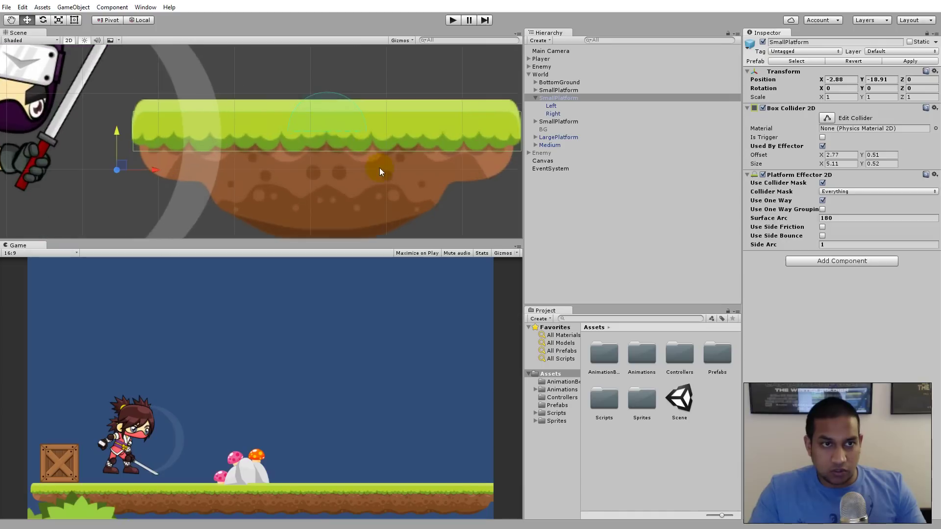
pyautogui.scroll(-5, 294, 128)
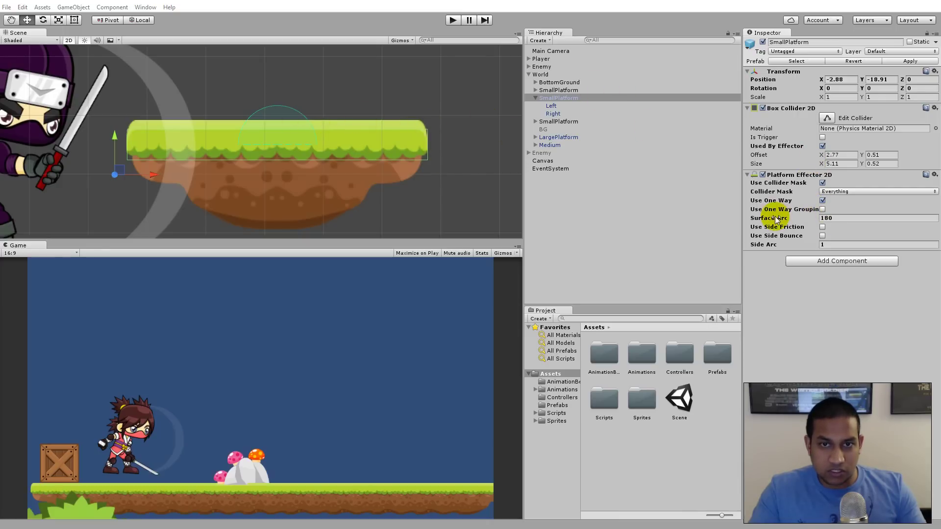
pyautogui.moveTo(811, 216); pyautogui.dragTo(739, 216)
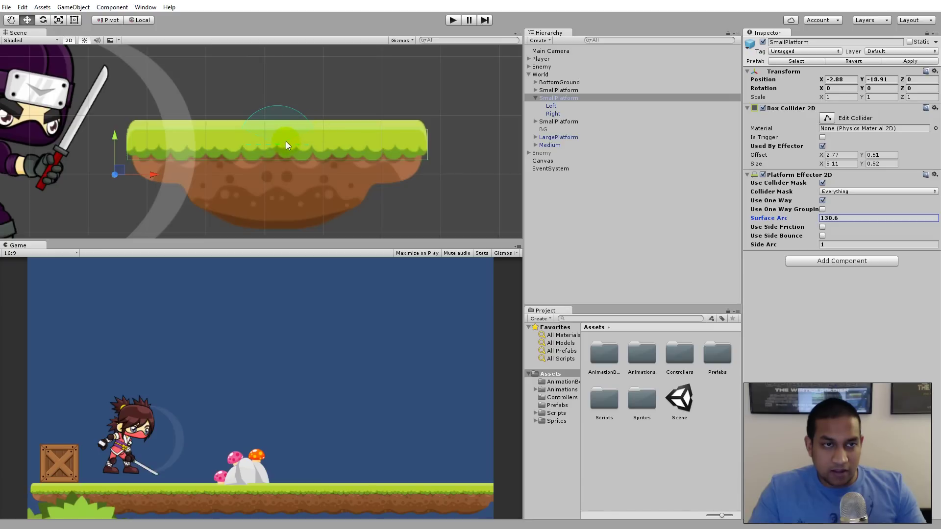
pyautogui.moveTo(808, 216); pyautogui.dragTo(720, 209)
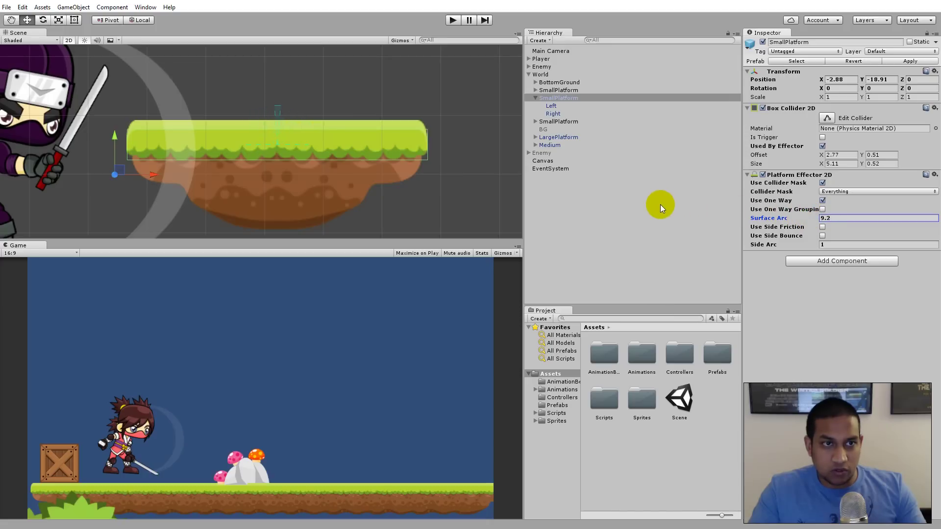
pyautogui.moveTo(662, 204); pyautogui.dragTo(784, 201)
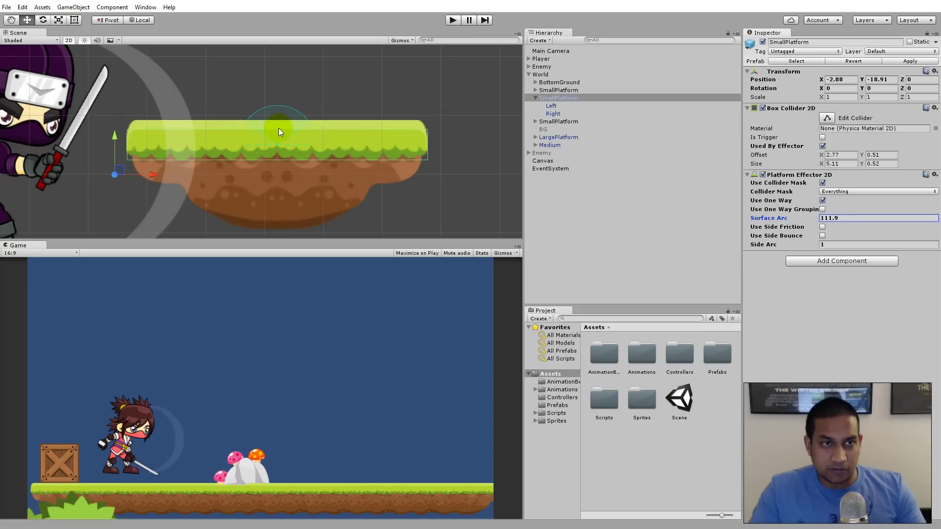
pyautogui.scroll(3, 278, 127)
# Start the game with the 111.9 arc and jump the ninja onto SmallPlatform.
pyautogui.click(453, 20)
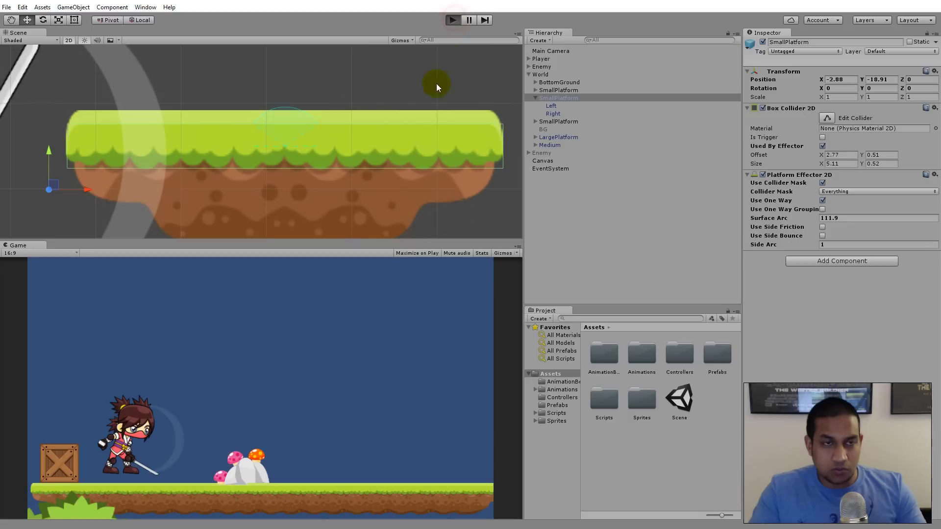
pyautogui.press('a')
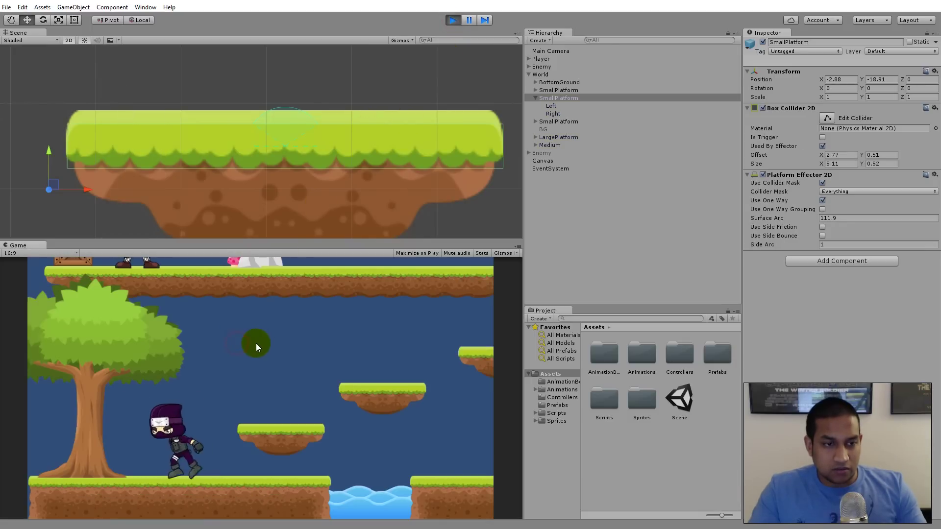
pyautogui.press('d')
pyautogui.press('a')
pyautogui.press('d')
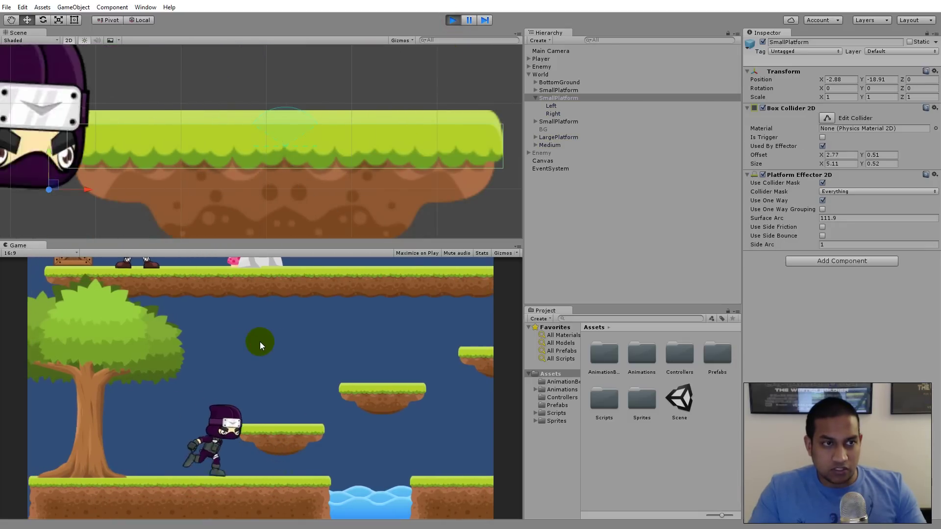
pyautogui.press('a')
pyautogui.press('space')
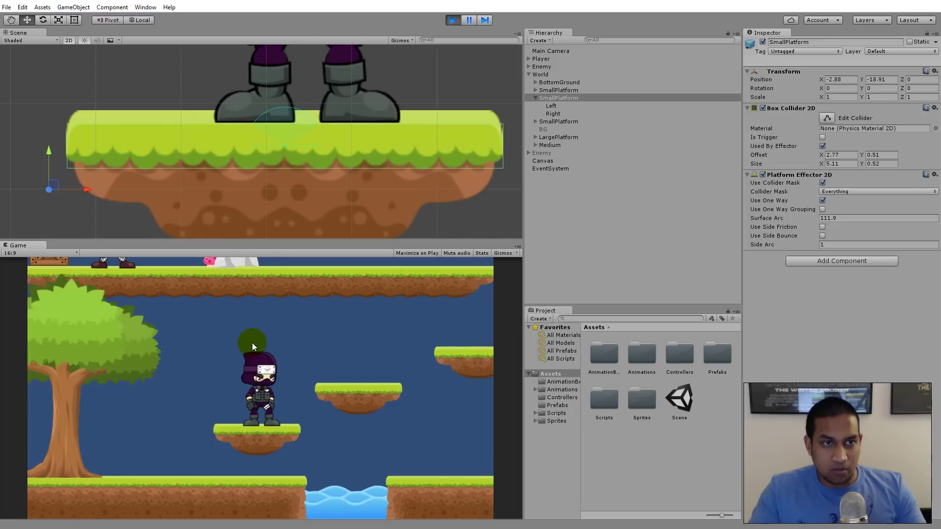
pyautogui.press('Left')
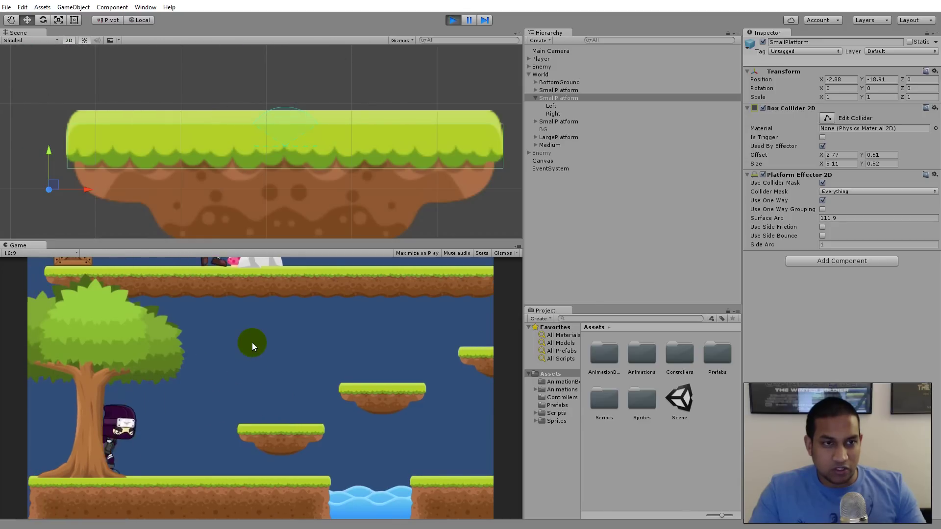
pyautogui.press('Right')
pyautogui.press('space')
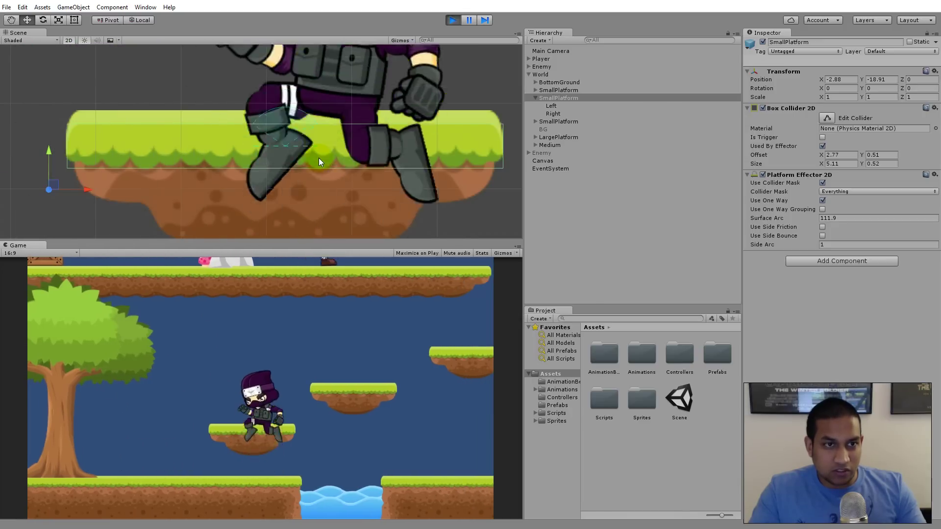
# Run back and forth on the platform, then jump up through it from below.
pyautogui.press('Left')
pyautogui.press('Right')
pyautogui.press('Left')
pyautogui.press('Left')
pyautogui.press('Right')
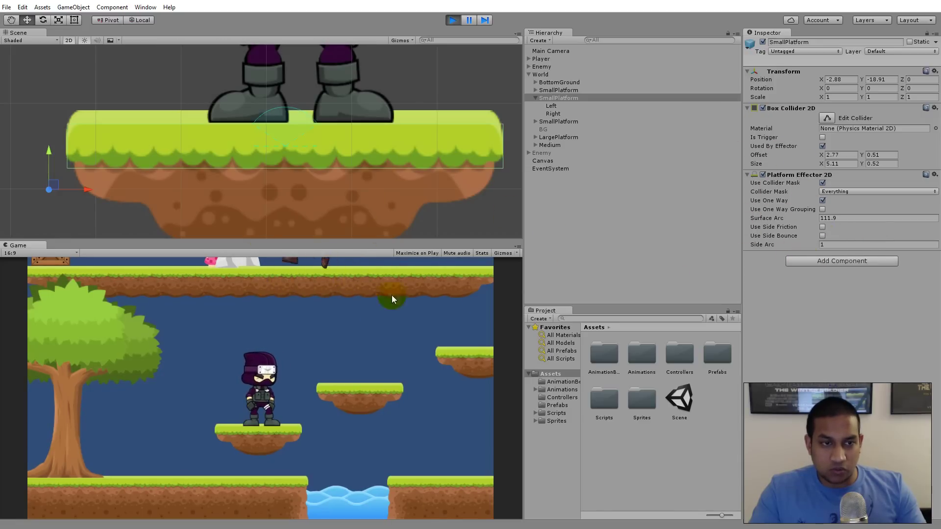
pyautogui.press('space')
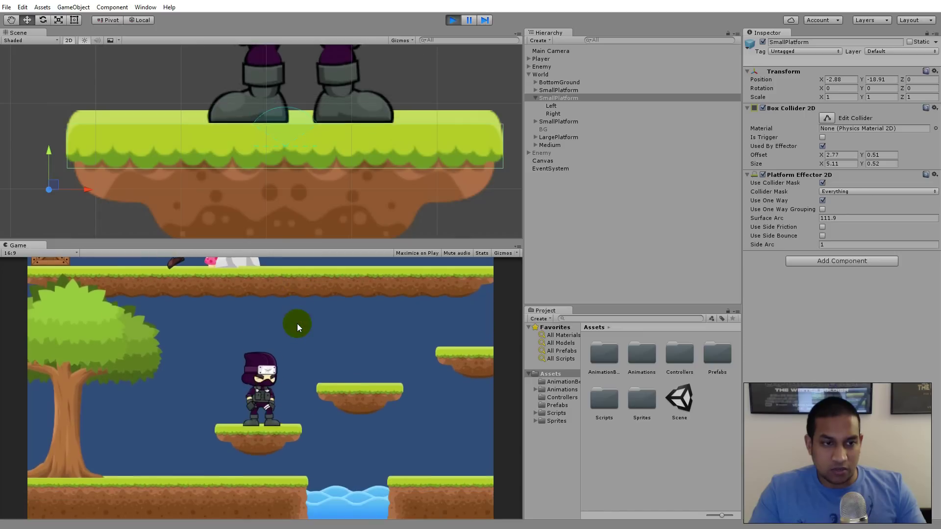
pyautogui.press('Left')
pyautogui.press('Right')
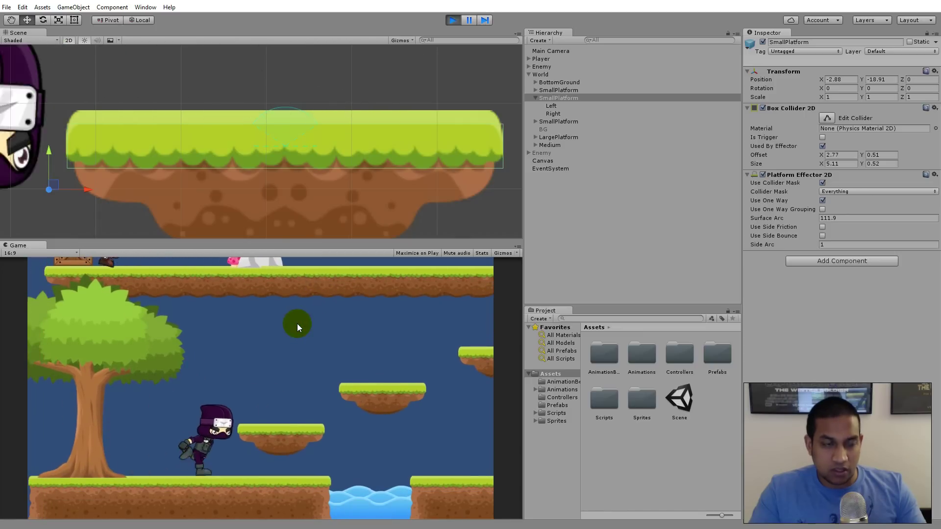
pyautogui.press('Left')
pyautogui.press('Right')
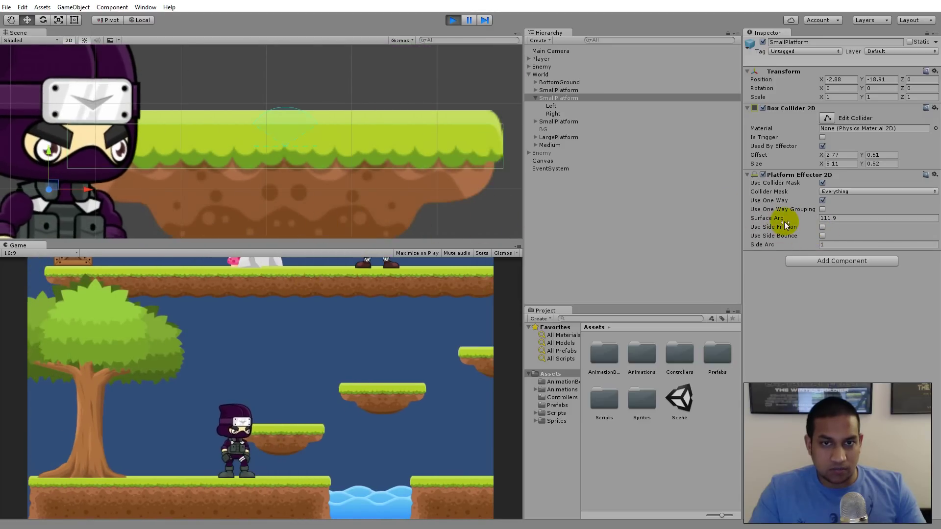
pyautogui.press('Left')
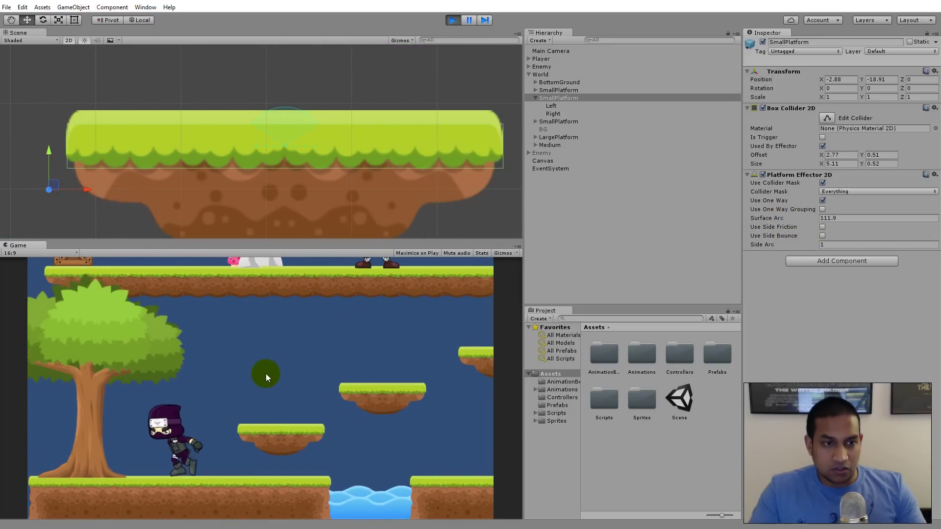
pyautogui.press('Left')
pyautogui.press('space')
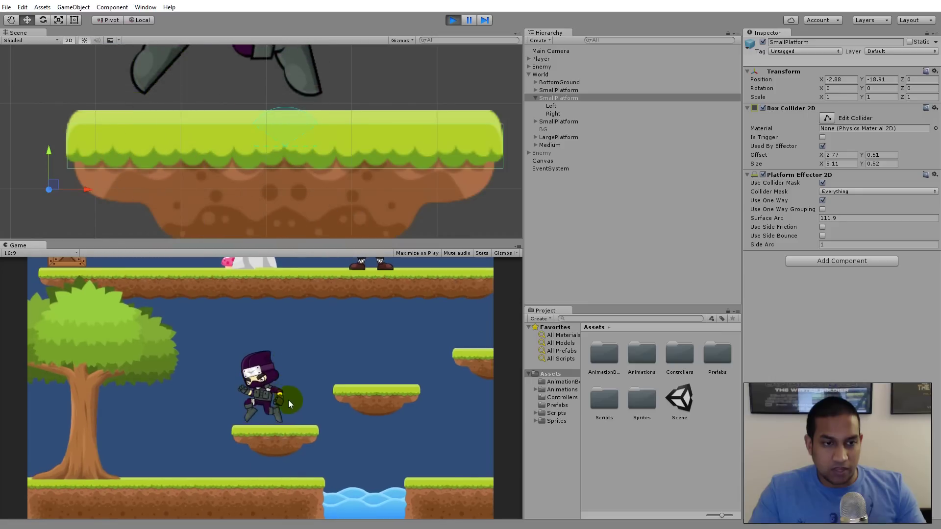
# Repeat jumps onto the platform, run off to the lower ground, and stop the game.
pyautogui.press('Left')
pyautogui.press('Right')
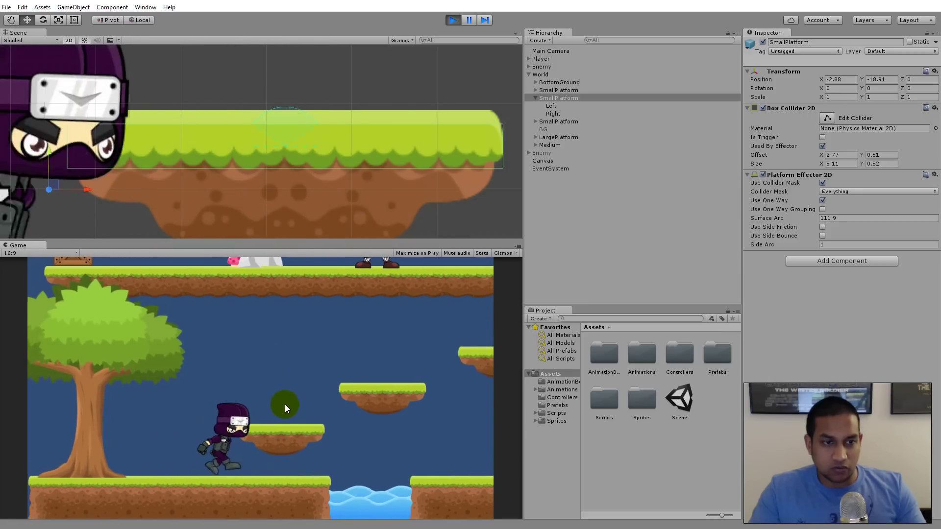
pyautogui.press('Left')
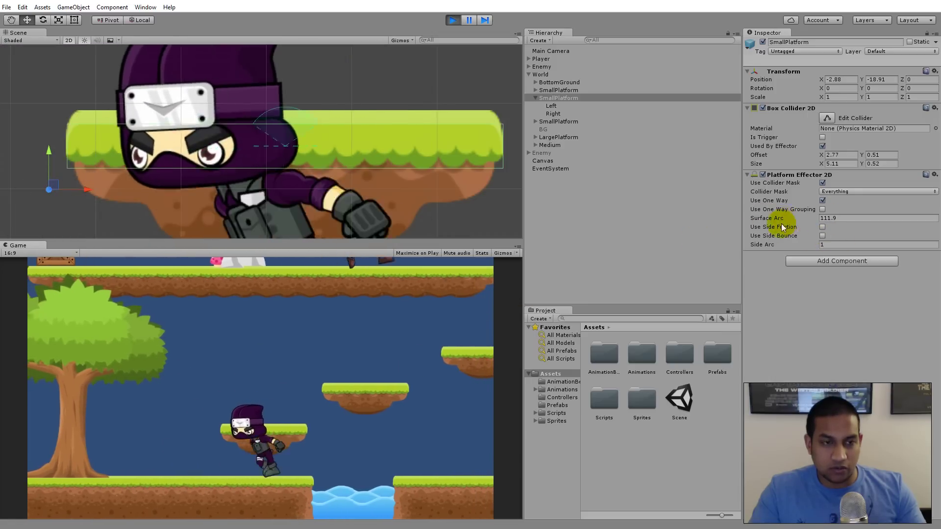
pyautogui.press('space')
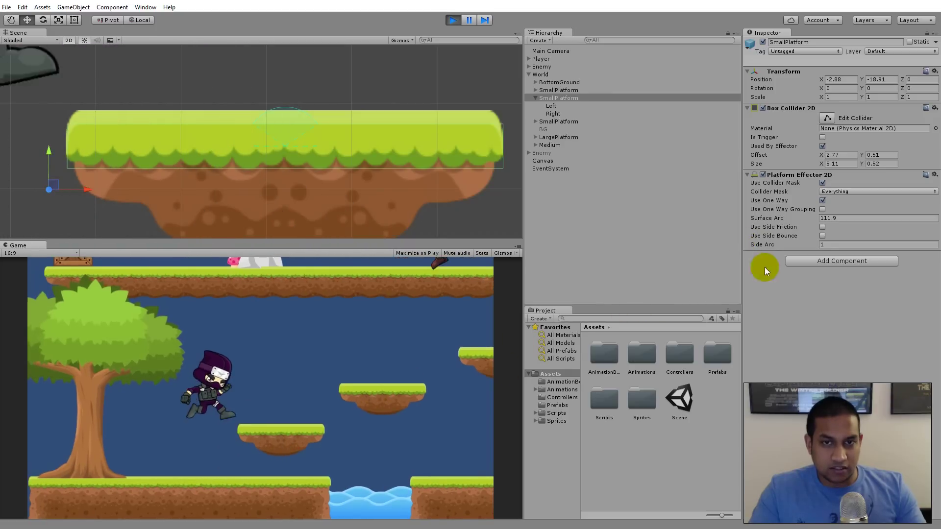
pyautogui.press('space')
pyautogui.press('Right')
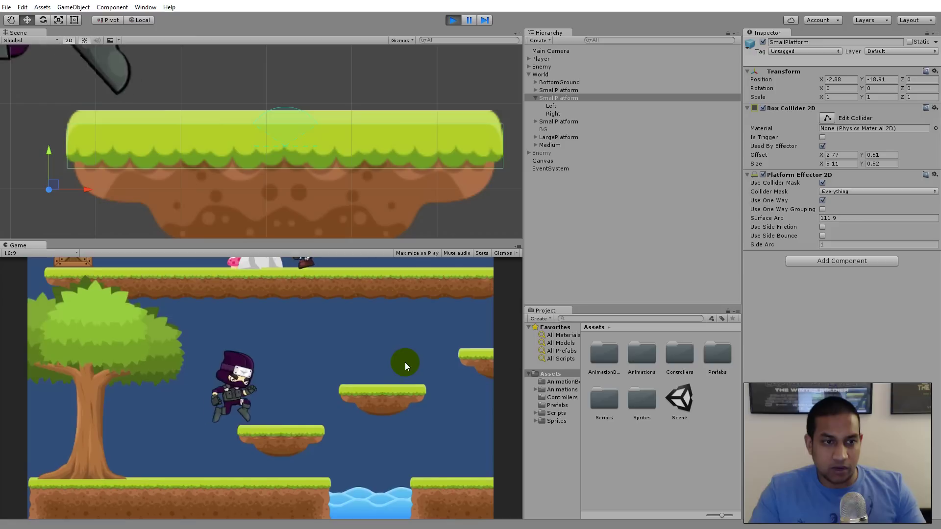
pyautogui.press('Left')
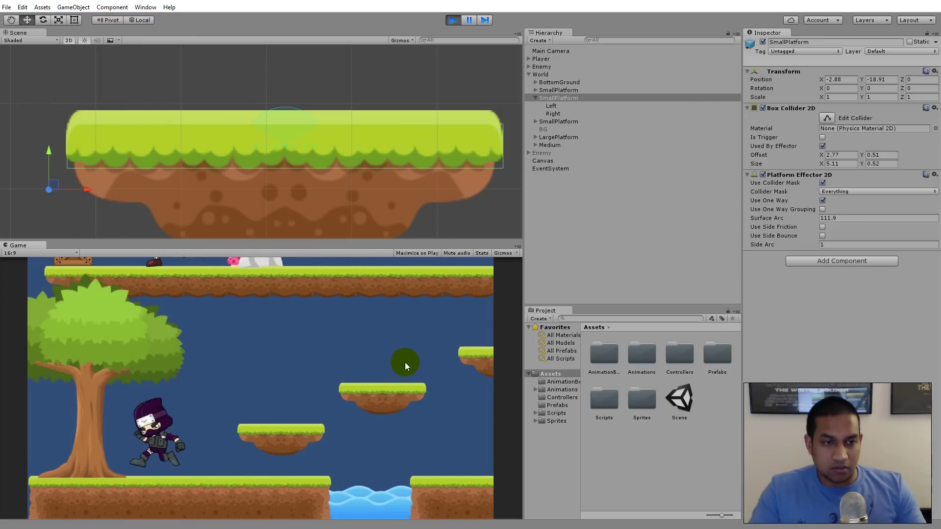
pyautogui.press('space')
pyautogui.press('Right')
pyautogui.press('a')
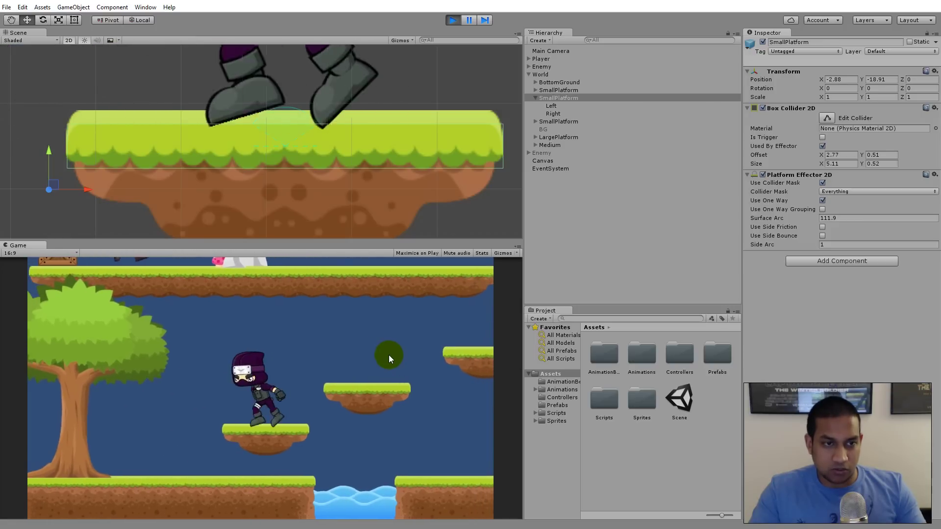
pyautogui.press('d')
pyautogui.press('a')
pyautogui.press('d')
pyautogui.press('a')
pyautogui.press('Left')
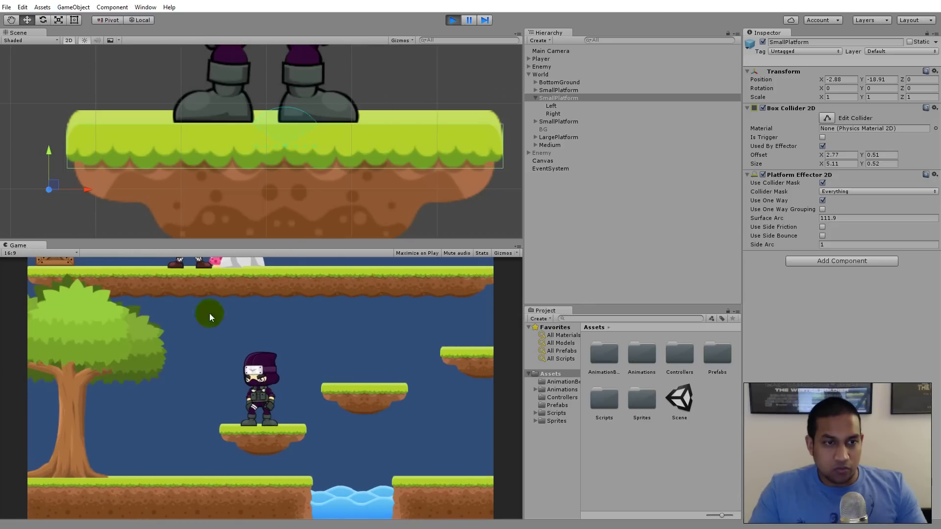
pyautogui.press('Right')
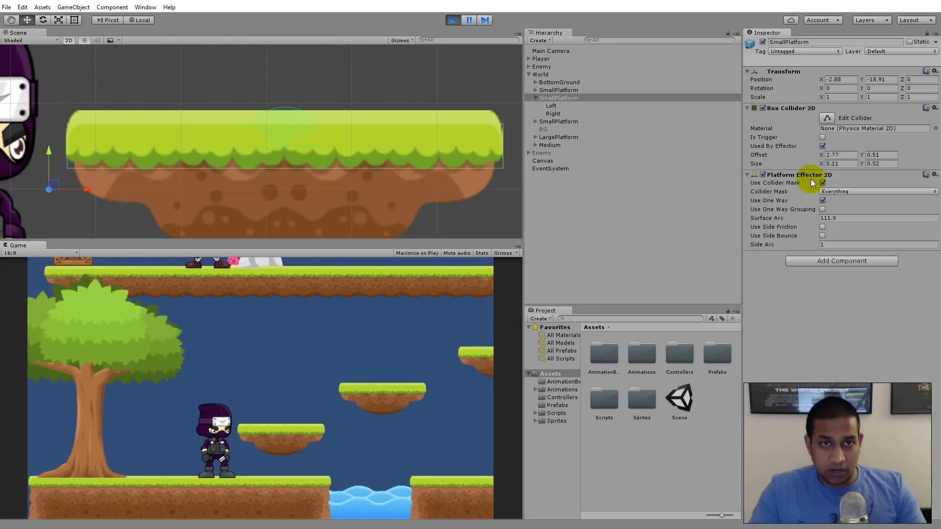
pyautogui.click(454, 20)
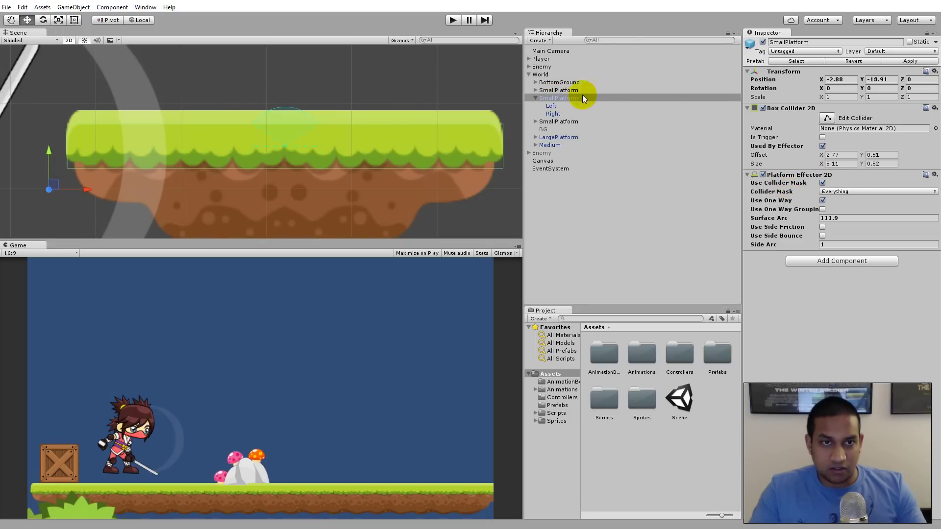
# Frame the first platform, then select and delete each of the two older small platforms.
pyautogui.click(535, 98)
pyautogui.click(545, 91)
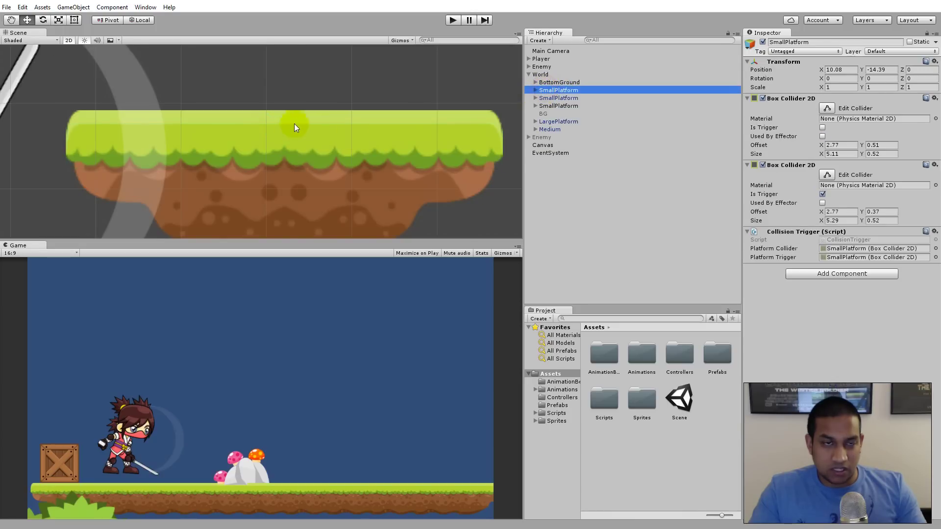
pyautogui.press('f')
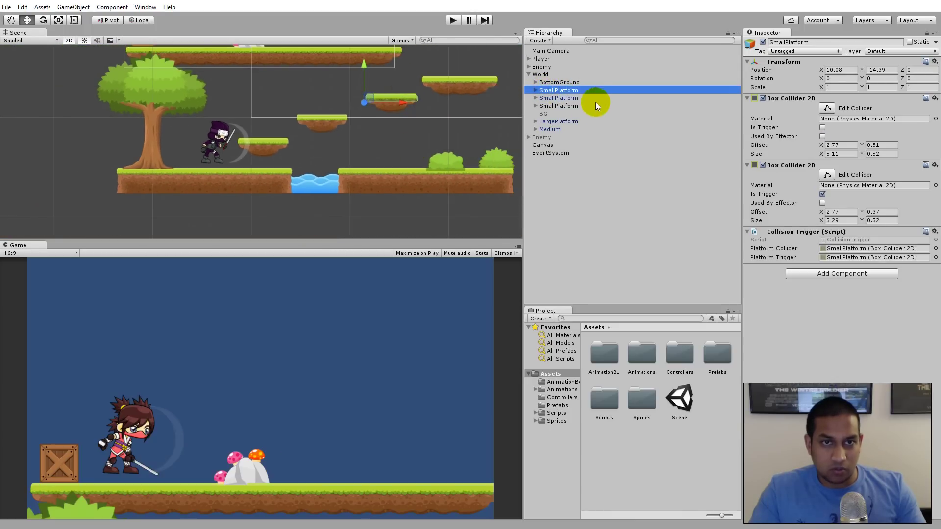
pyautogui.click(560, 83)
pyautogui.click(559, 89)
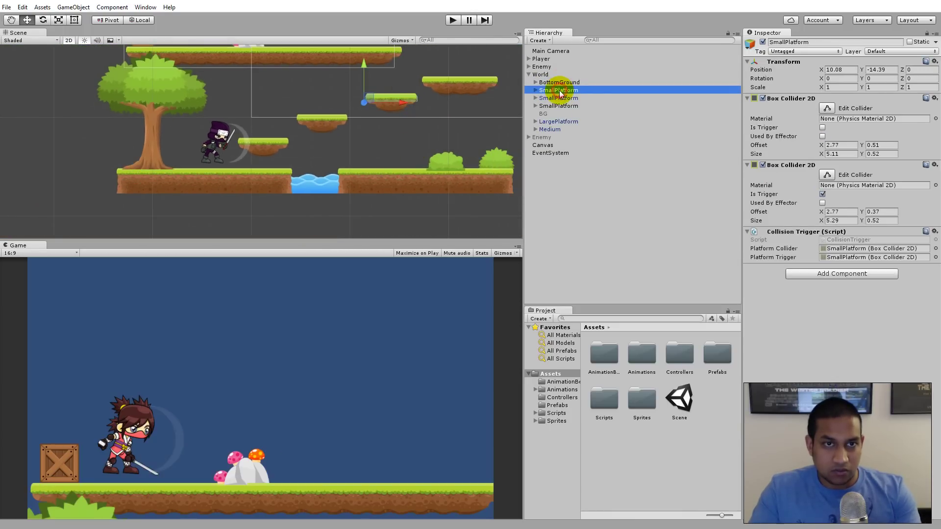
pyautogui.press('Delete')
pyautogui.click(561, 90)
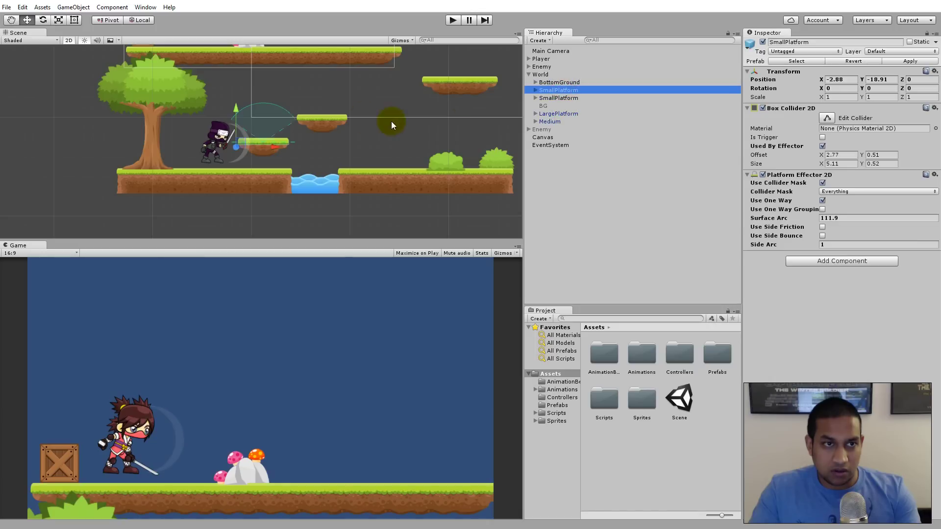
pyautogui.click(551, 98)
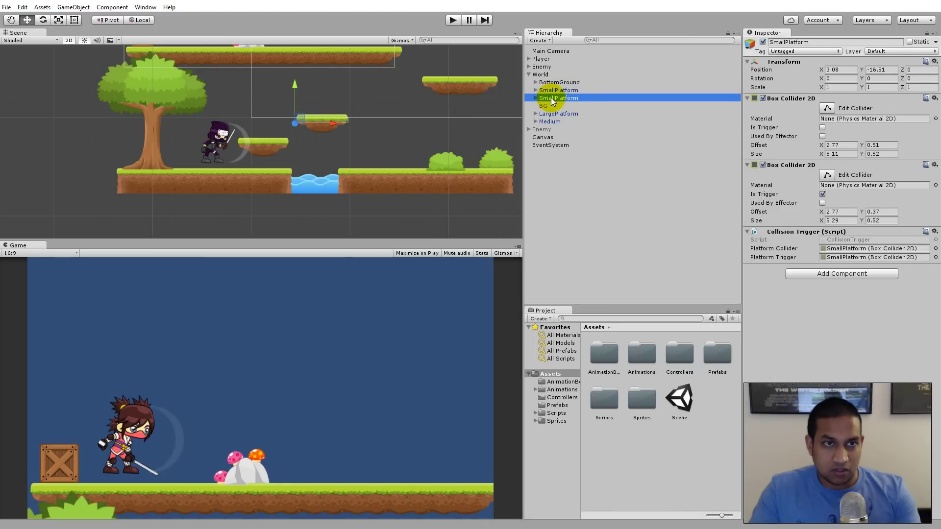
pyautogui.press('Delete')
pyautogui.click(552, 91)
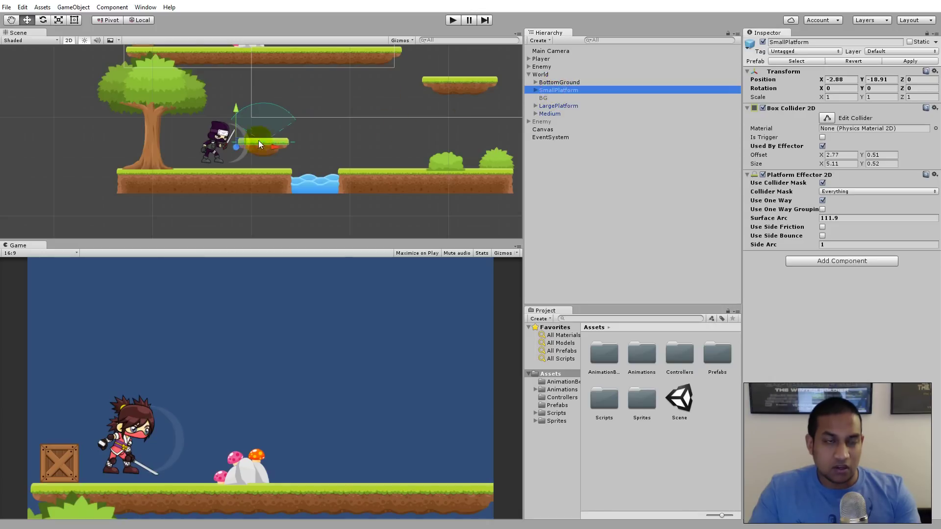
# Test-drag the remaining platform's Surface Arc, then reselect SmallPlatform.
pyautogui.scroll(-3, 264, 138)
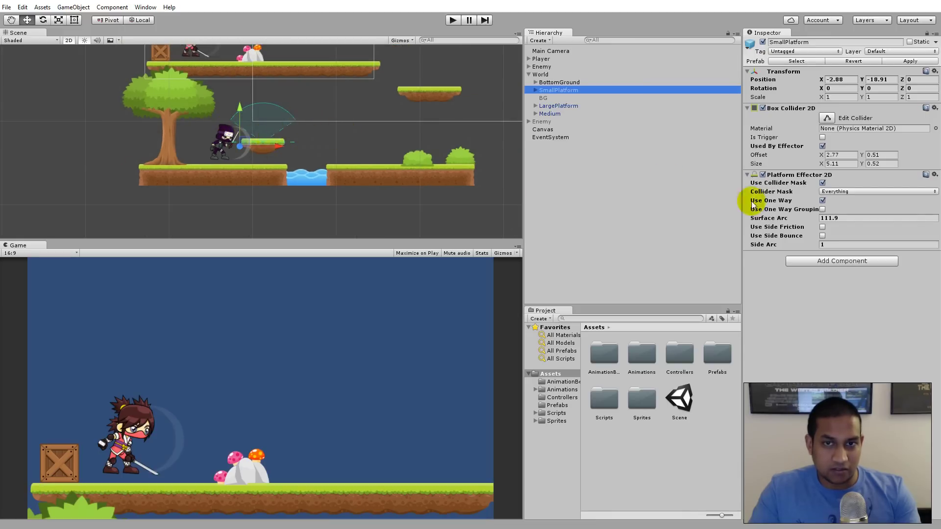
pyautogui.moveTo(771, 219); pyautogui.dragTo(831, 212)
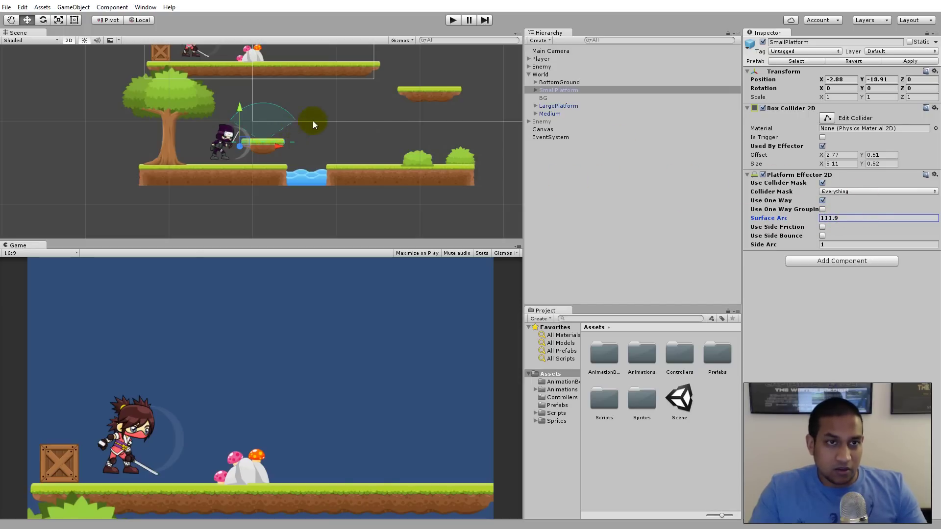
pyautogui.click(545, 91)
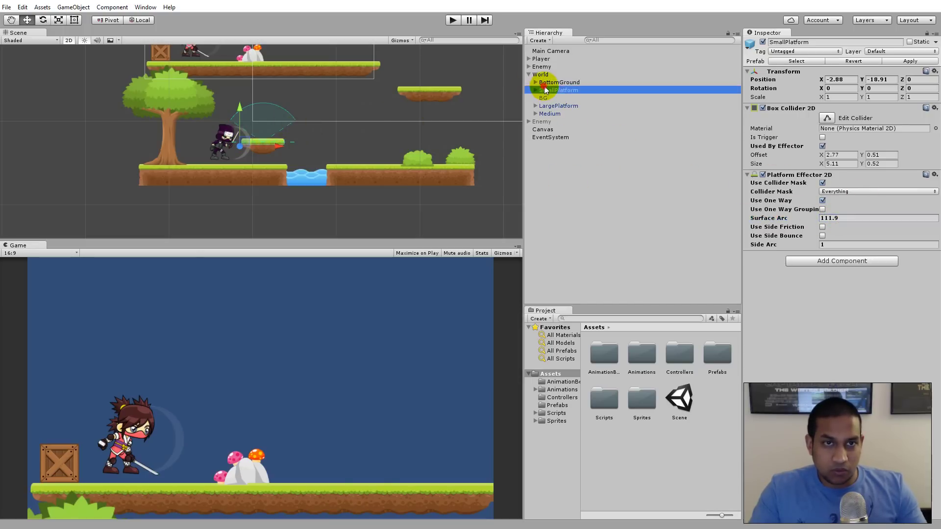
pyautogui.click(550, 83)
pyautogui.click(550, 91)
# Duplicate SmallPlatform and move the copy up and right over the water.
pyautogui.rightClick(560, 90)
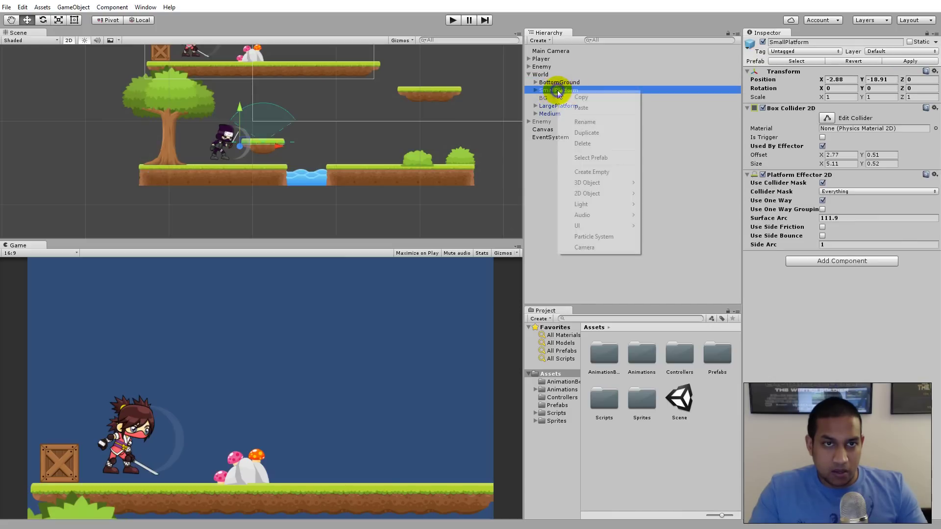
pyautogui.click(593, 130)
pyautogui.moveTo(240, 109); pyautogui.dragTo(236, 85)
pyautogui.moveTo(285, 126); pyautogui.dragTo(334, 122)
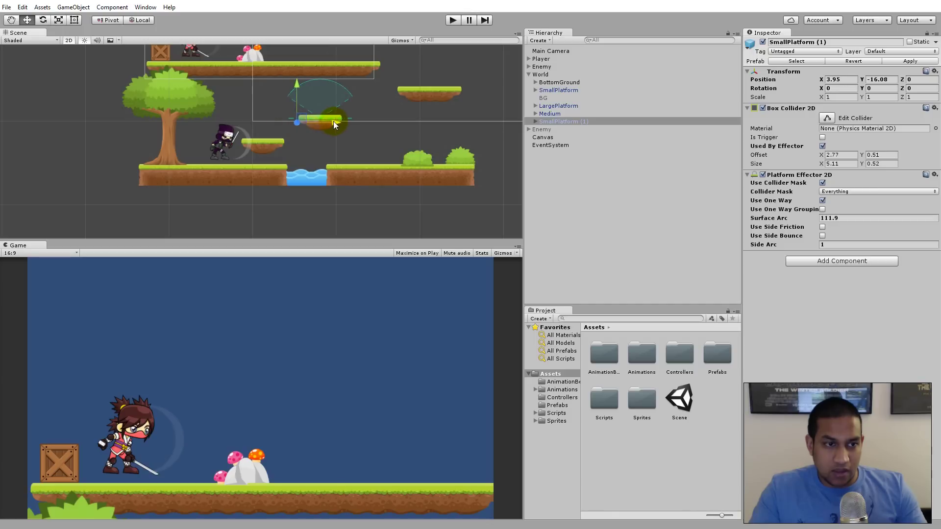
pyautogui.moveTo(299, 80); pyautogui.dragTo(304, 83)
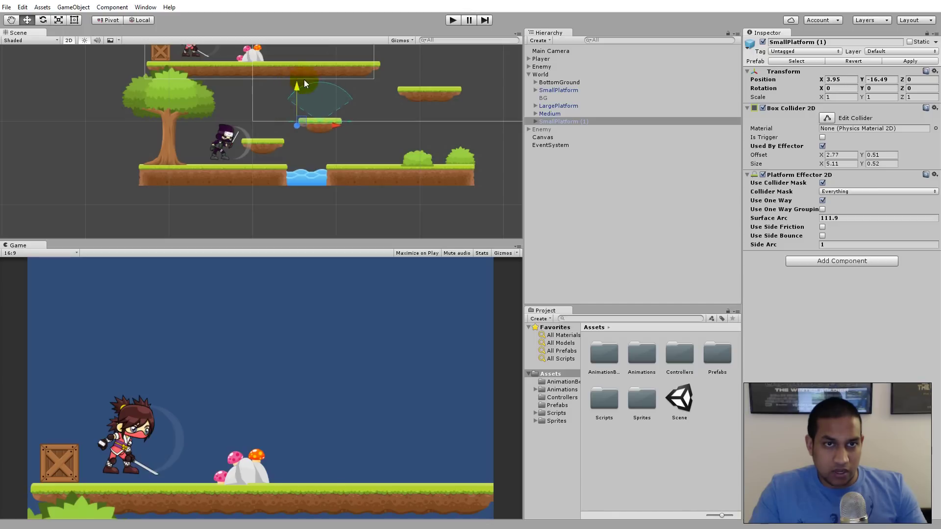
# Duplicate SmallPlatform (1) and place the second copy farther right and higher.
pyautogui.rightClick(557, 122)
pyautogui.click(609, 162)
pyautogui.moveTo(336, 127); pyautogui.dragTo(388, 118)
pyautogui.moveTo(349, 86); pyautogui.dragTo(345, 68)
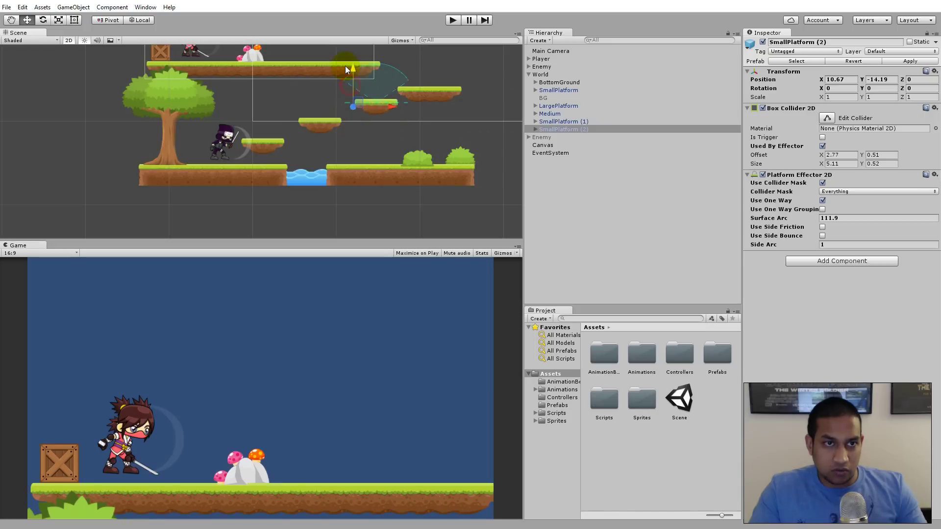
pyautogui.moveTo(389, 108); pyautogui.dragTo(386, 108)
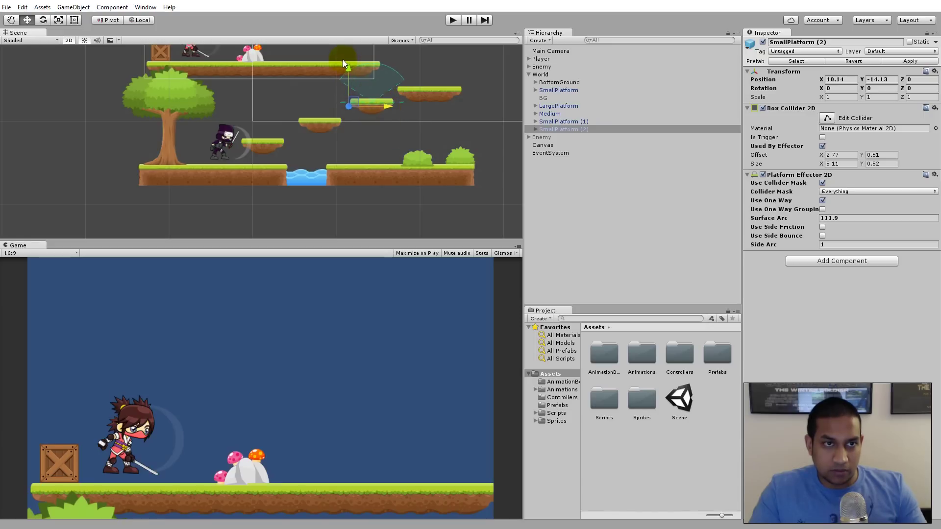
pyautogui.moveTo(348, 70); pyautogui.dragTo(348, 75)
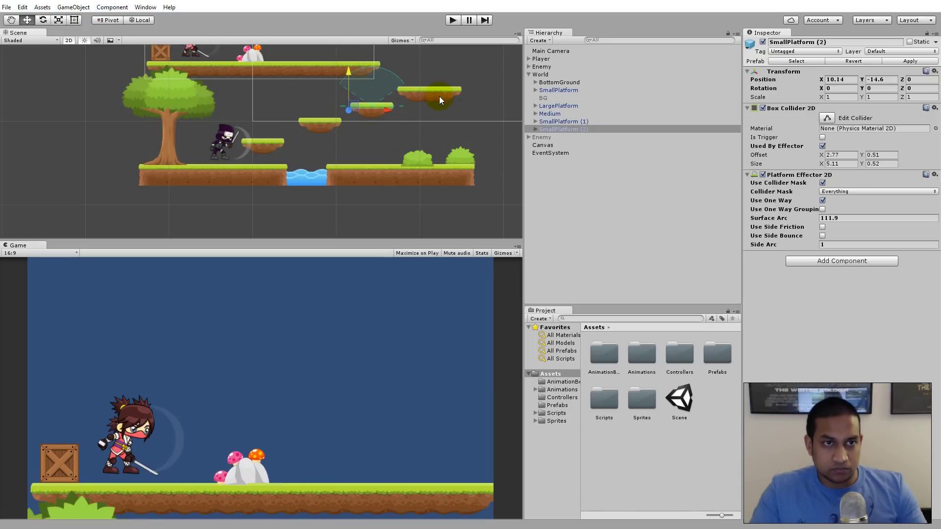
pyautogui.scroll(2, 426, 101)
# Start the game and jump the ninja onto the small platform copies.
pyautogui.click(451, 21)
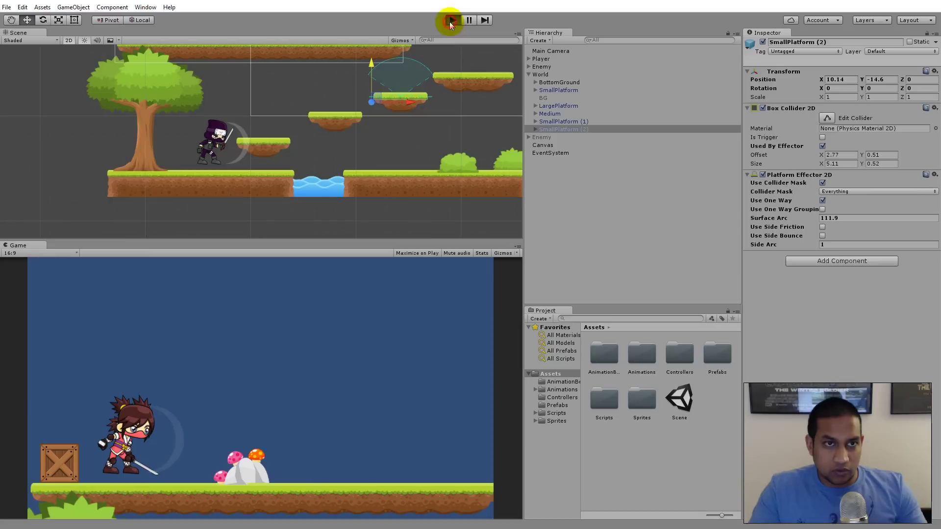
pyautogui.press('Left')
pyautogui.press('Right')
pyautogui.press('space')
pyautogui.press('space')
pyautogui.press('Right')
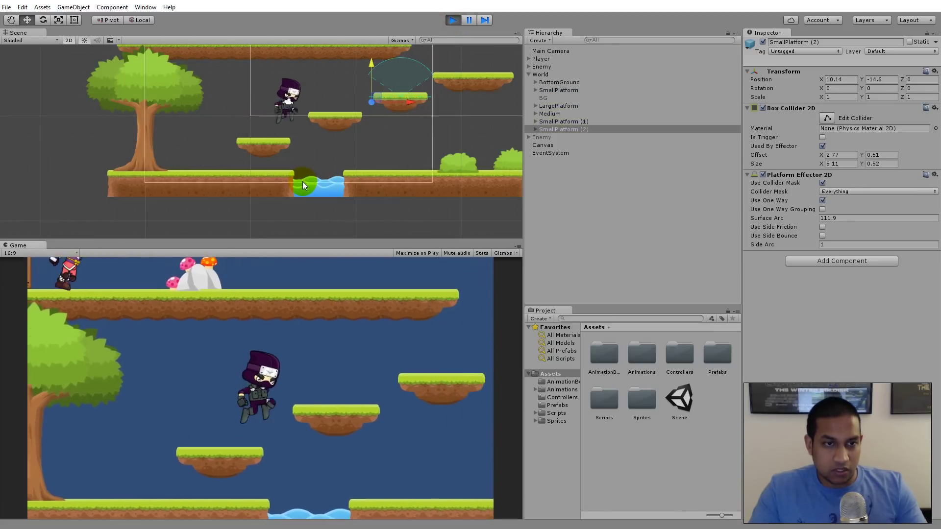
pyautogui.press('Left')
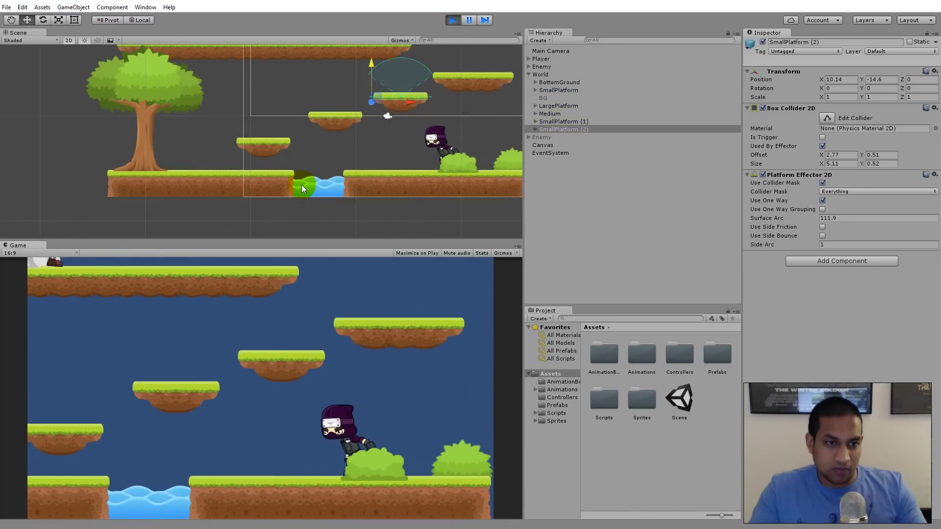
pyautogui.press('space')
pyautogui.press('Left')
# Jump the ninja up to the highest copy, then pick the Medium platform in the scene.
pyautogui.press('space')
pyautogui.press('Right')
pyautogui.press('Left')
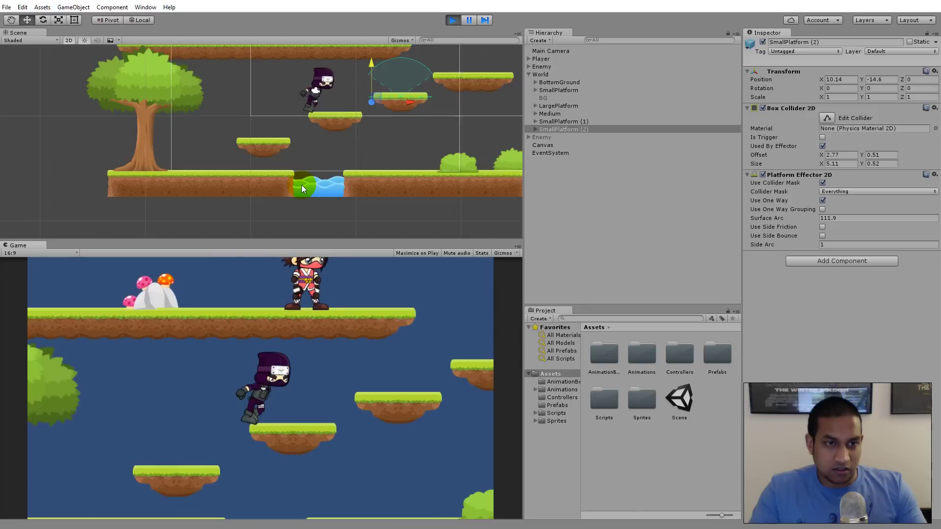
pyautogui.press('space')
pyautogui.press('Right')
pyautogui.press('Right')
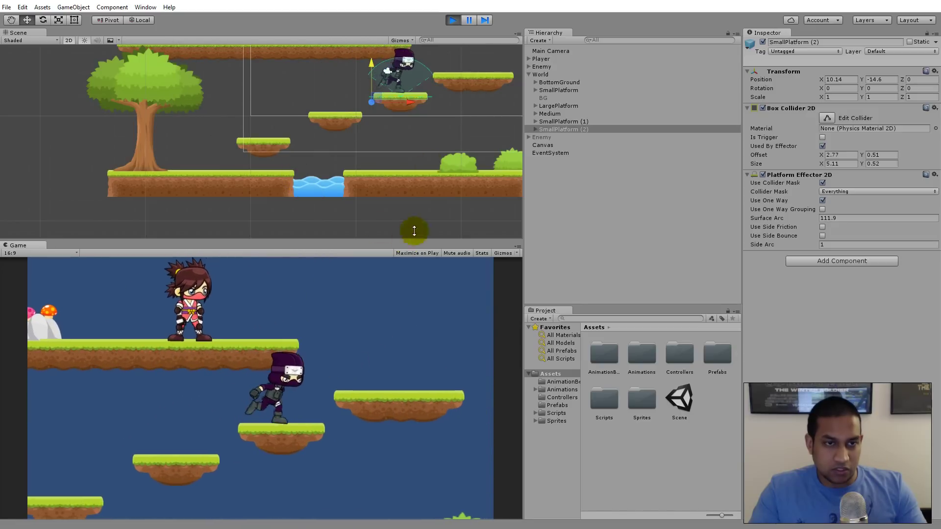
pyautogui.click(474, 83)
pyautogui.click(460, 86)
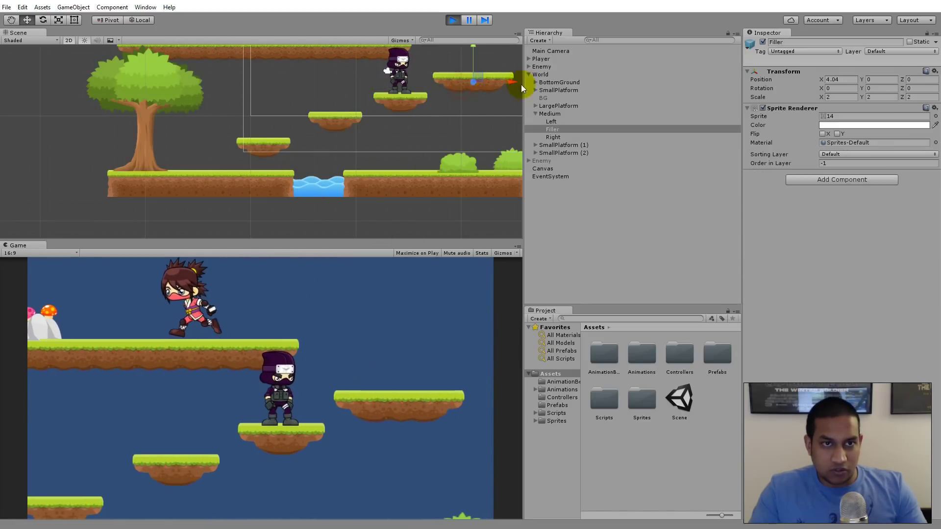
# Stop the game, select Medium, and remove its trigger Box Collider 2D.
pyautogui.click(453, 20)
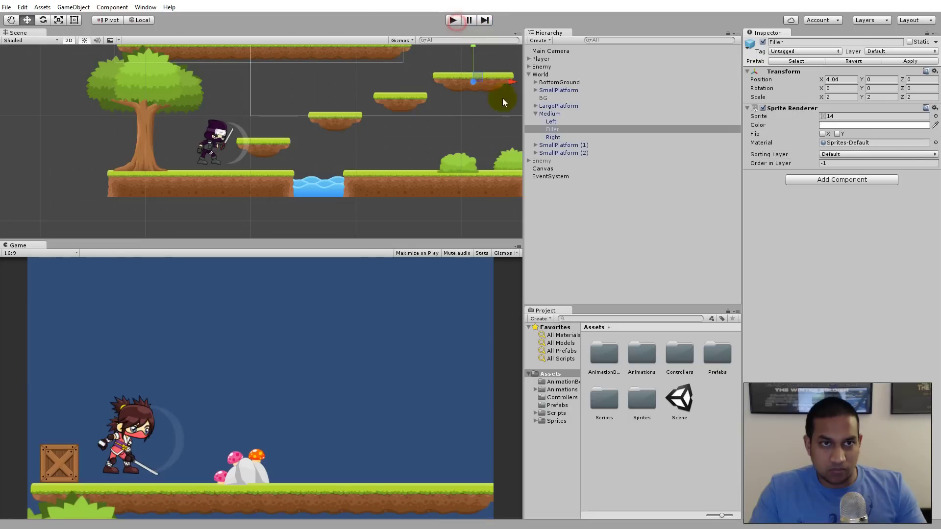
pyautogui.click(550, 113)
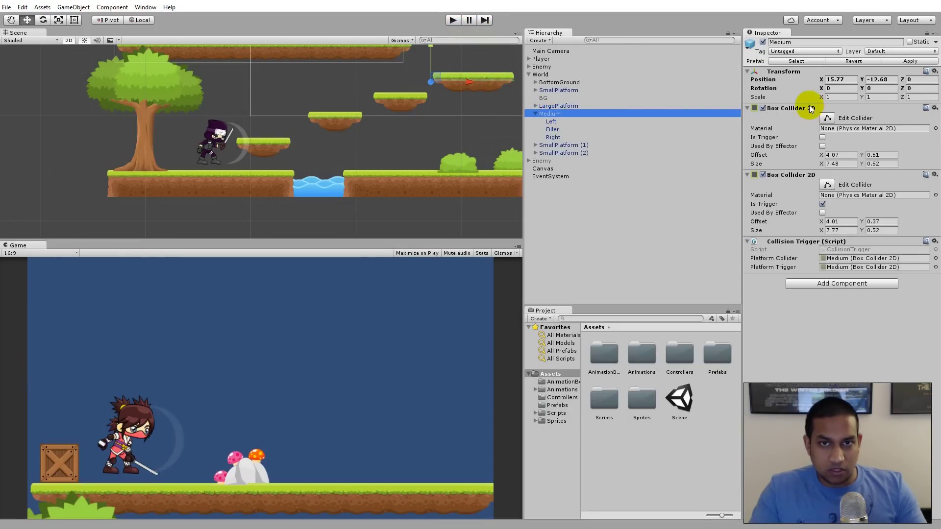
pyautogui.click(762, 175)
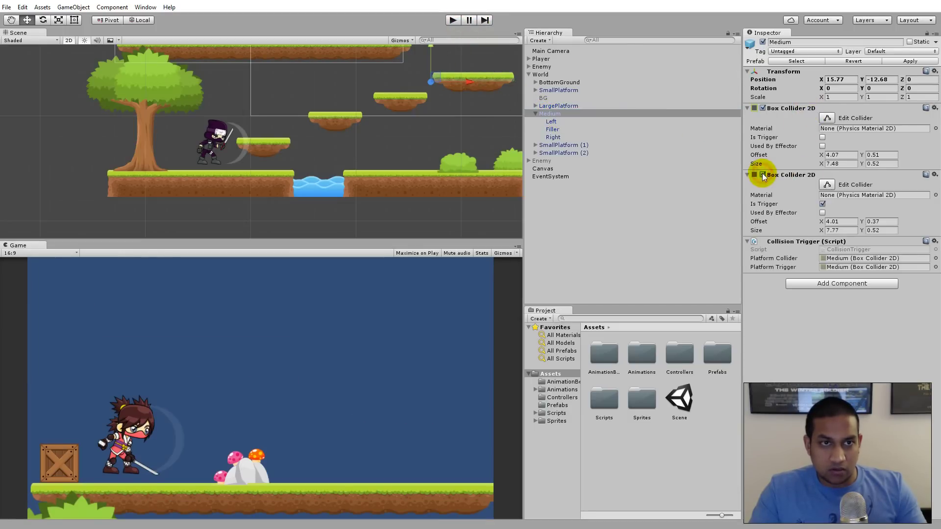
pyautogui.rightClick(799, 179)
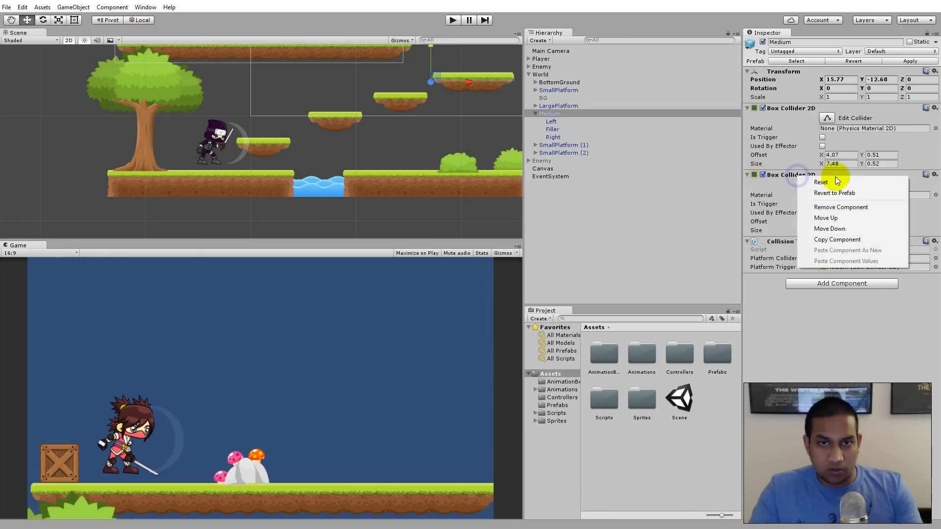
pyautogui.click(851, 208)
# Frame Medium in the scene and remove its Collision Trigger script.
pyautogui.scroll(1, 499, 83)
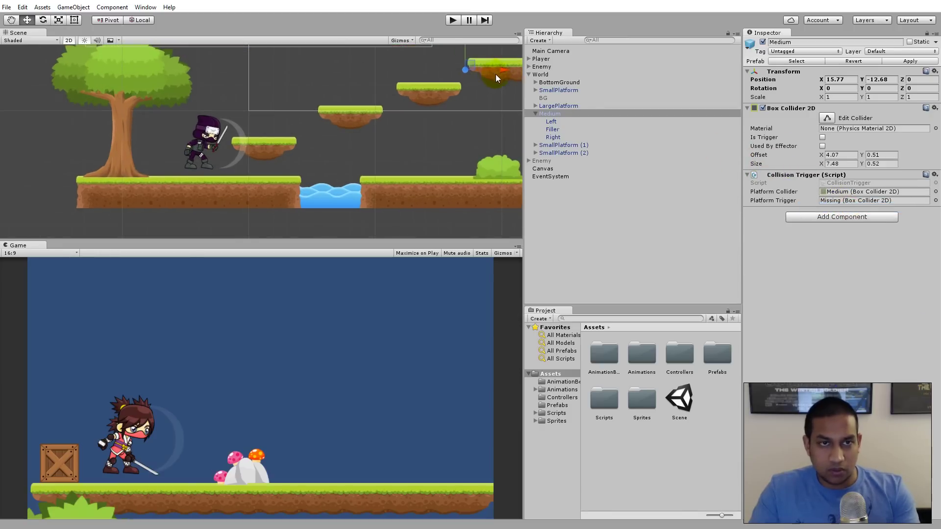
pyautogui.press('f')
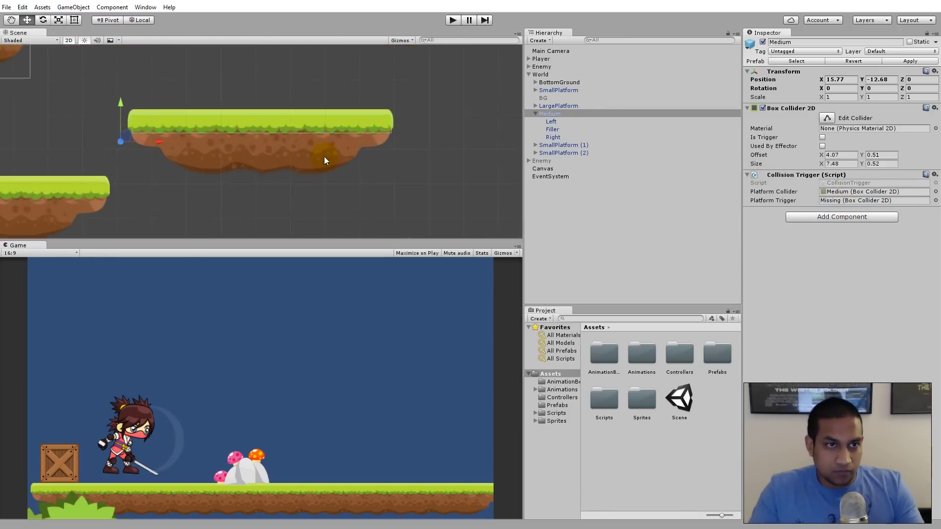
pyautogui.rightClick(780, 175)
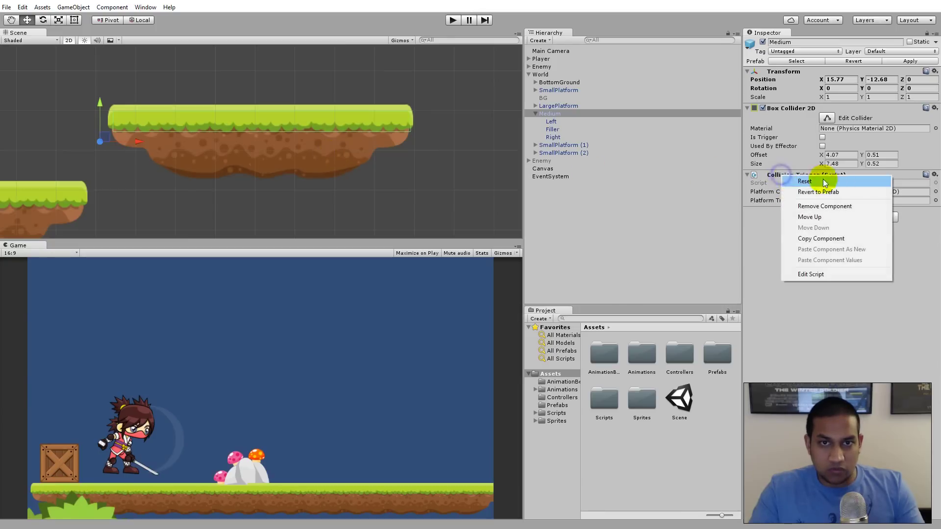
pyautogui.click(843, 205)
# Add a Platform Effector 2D to Medium with Used By Effector and Surface Arc 111.9.
pyautogui.click(812, 180)
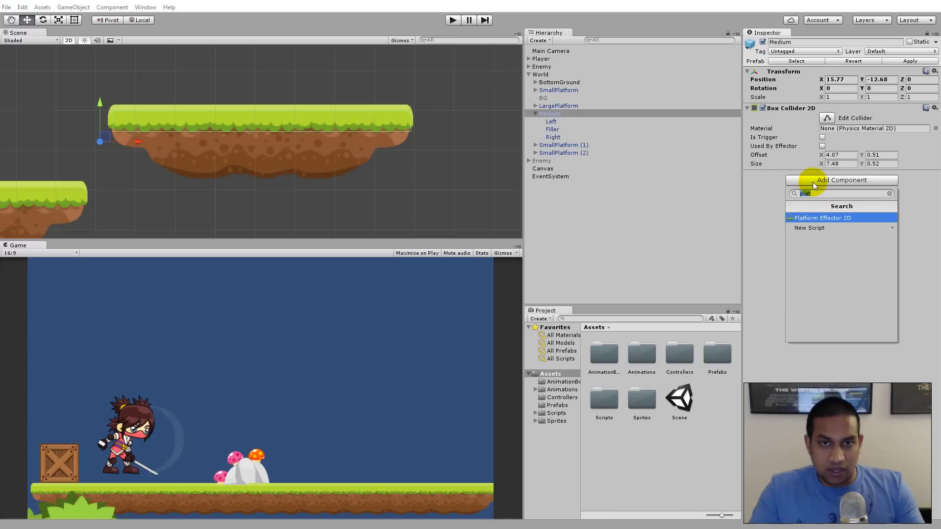
pyautogui.click(816, 215)
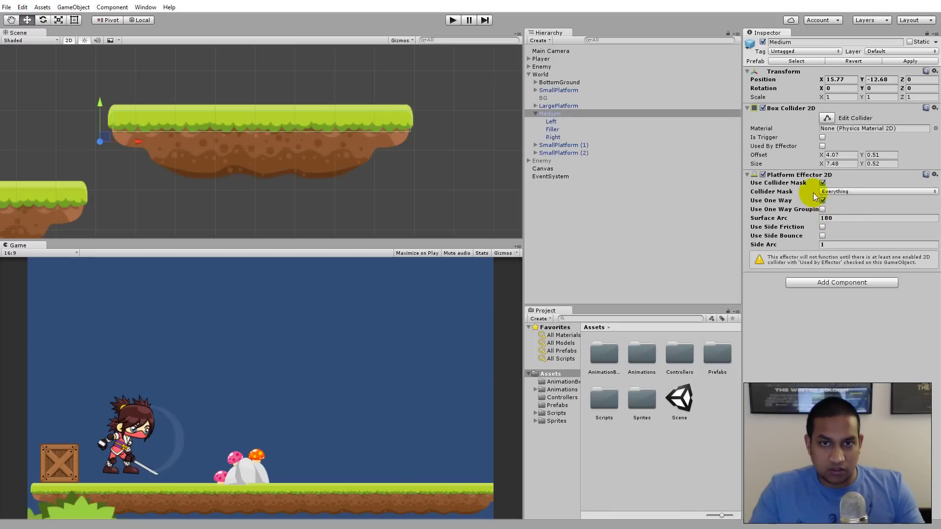
pyautogui.click(823, 146)
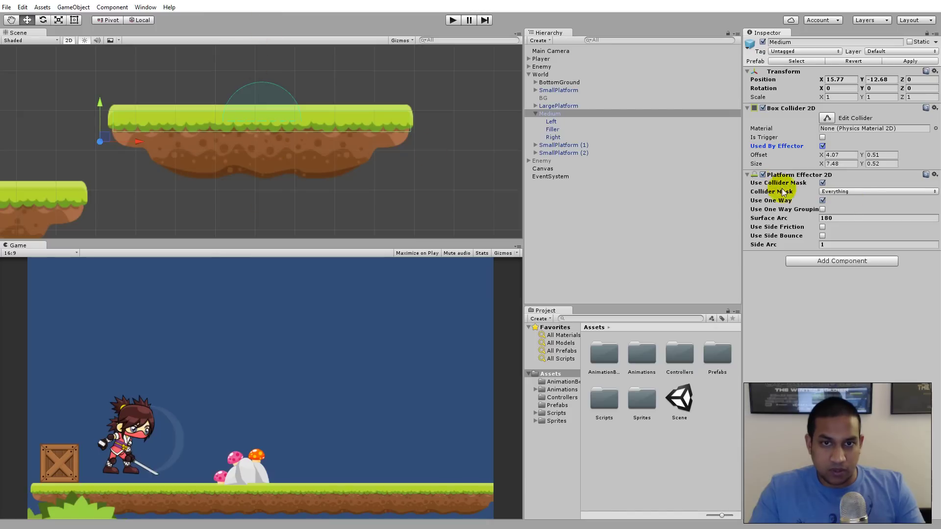
pyautogui.click(833, 218)
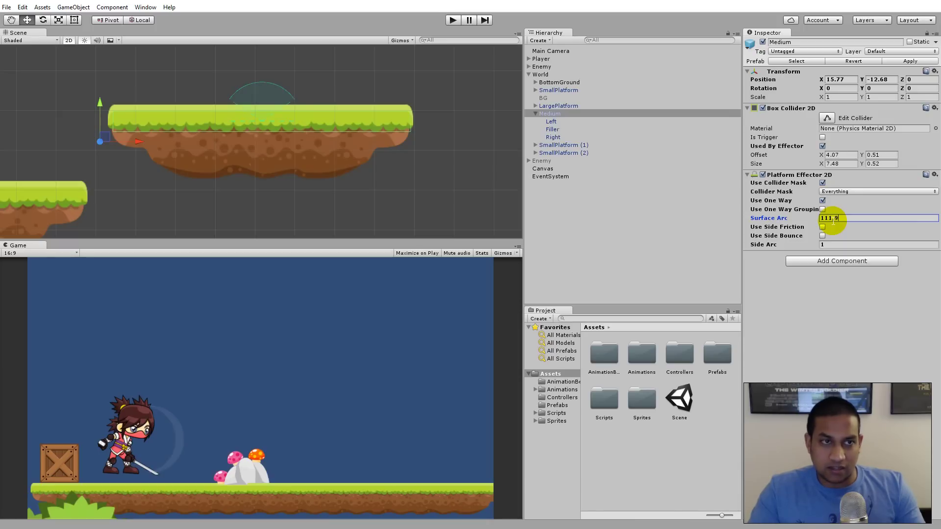
pyautogui.doubleClick(849, 220)
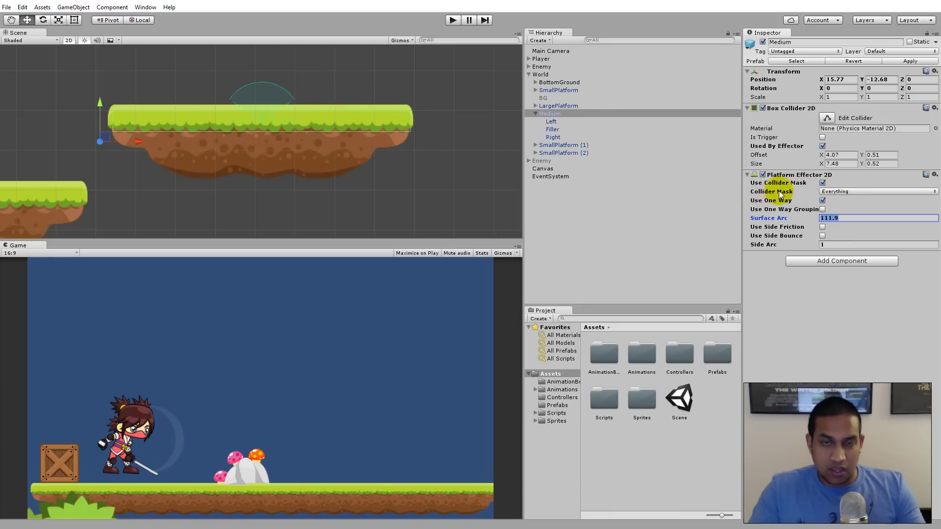
# Exclude the Default layer from the effector's Collider Mask and start the game.
pyautogui.click(842, 192)
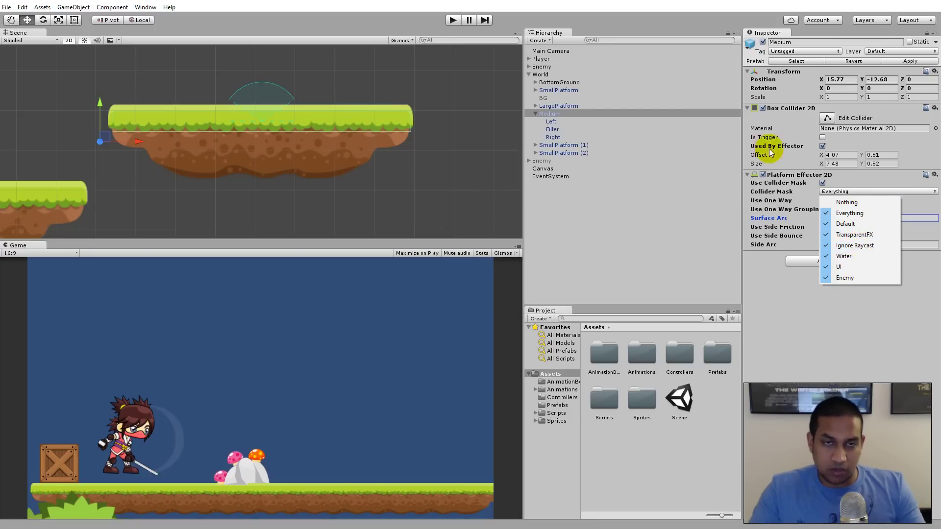
pyautogui.click(846, 223)
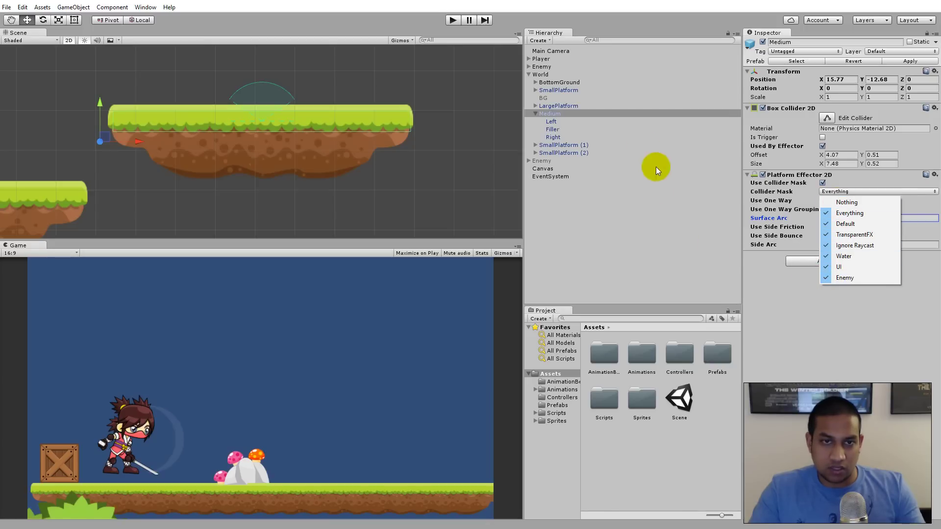
pyautogui.click(459, 20)
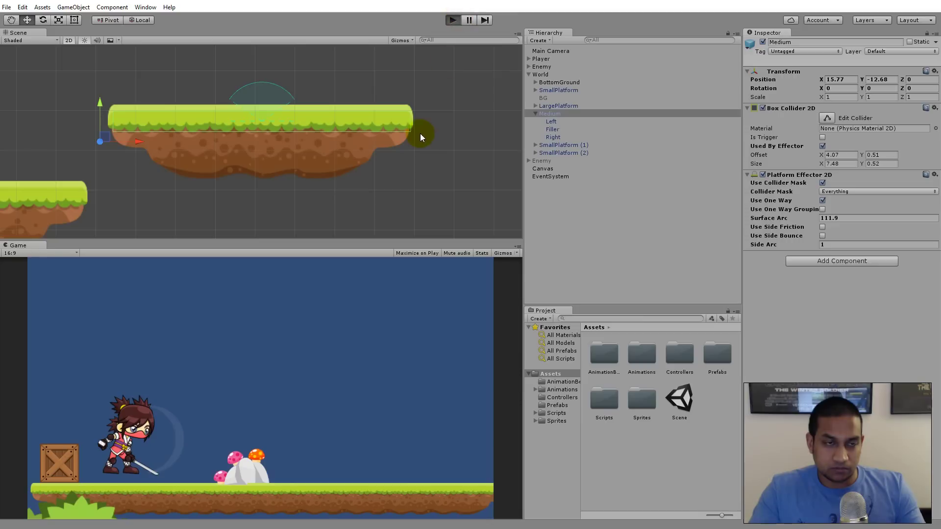
# Run and jump the ninja across the stepped platforms until it runs off the top platform's edge.
pyautogui.press('Right')
pyautogui.press('space')
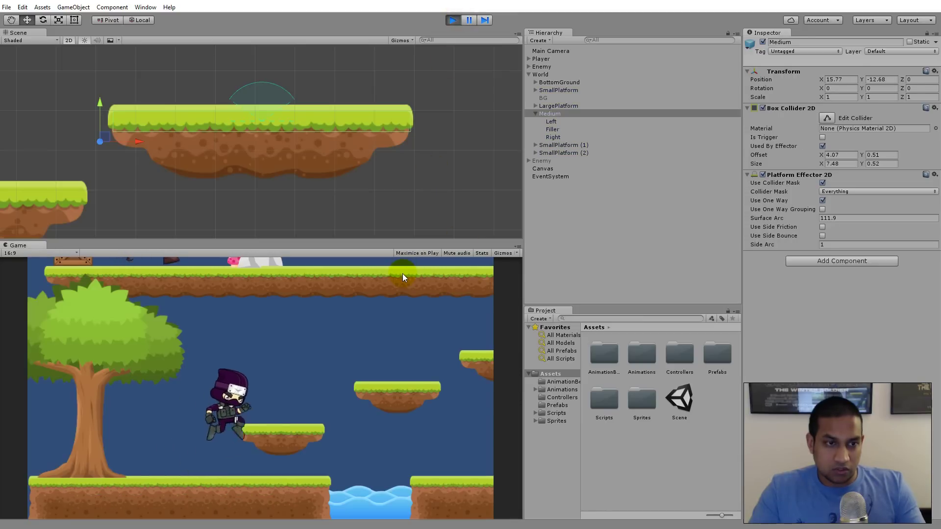
pyautogui.press('Left')
pyautogui.press('Right')
pyautogui.press('space')
pyautogui.press('Left')
pyautogui.press('Right')
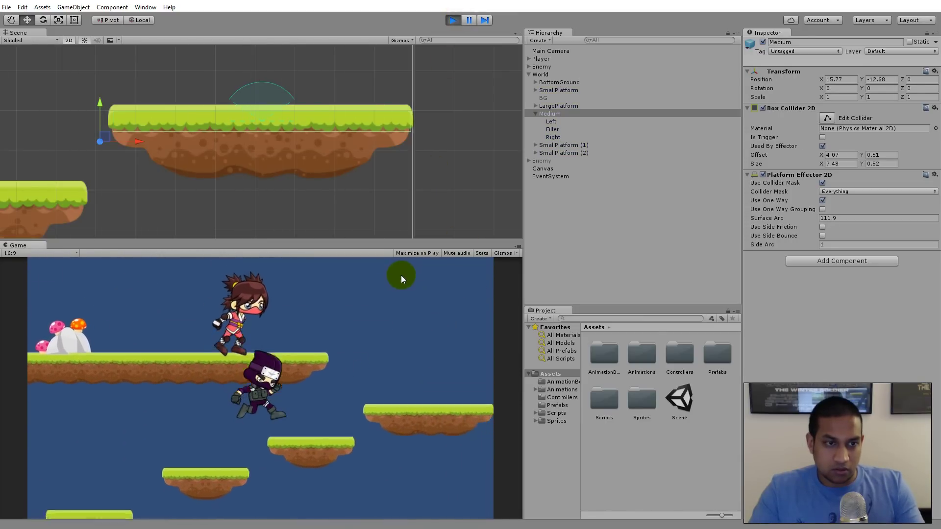
pyautogui.press('Right')
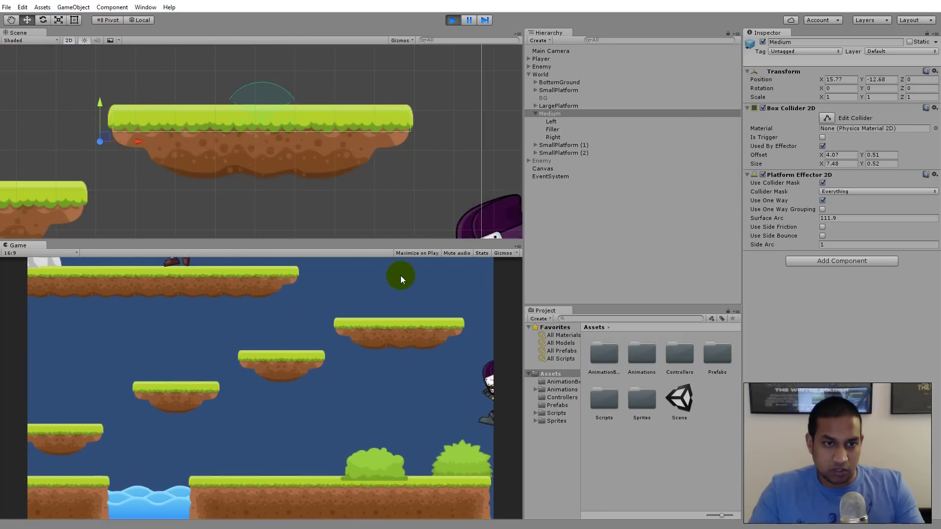
# Jump the respawned ninja up via the small platforms toward the medium platform, then stop play.
pyautogui.press('Right')
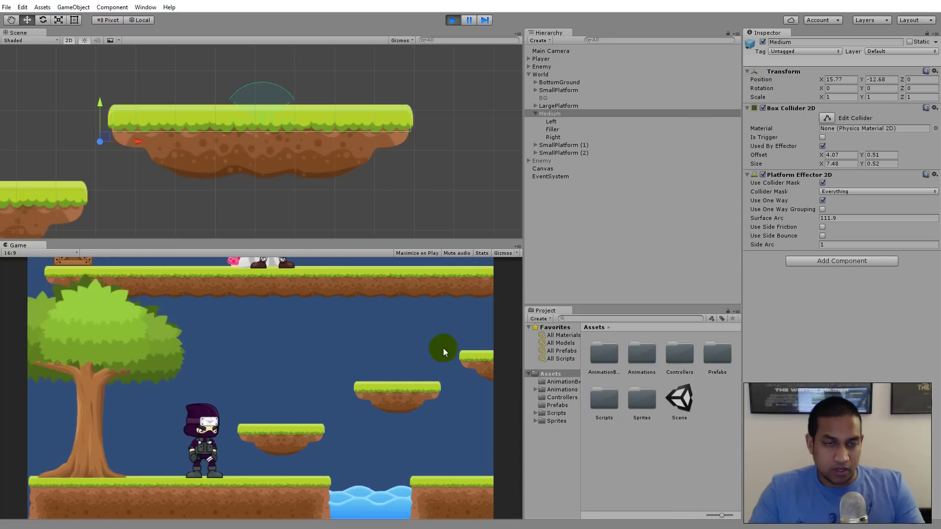
pyautogui.press('space')
pyautogui.press('Right')
pyautogui.press('space')
pyautogui.press('space')
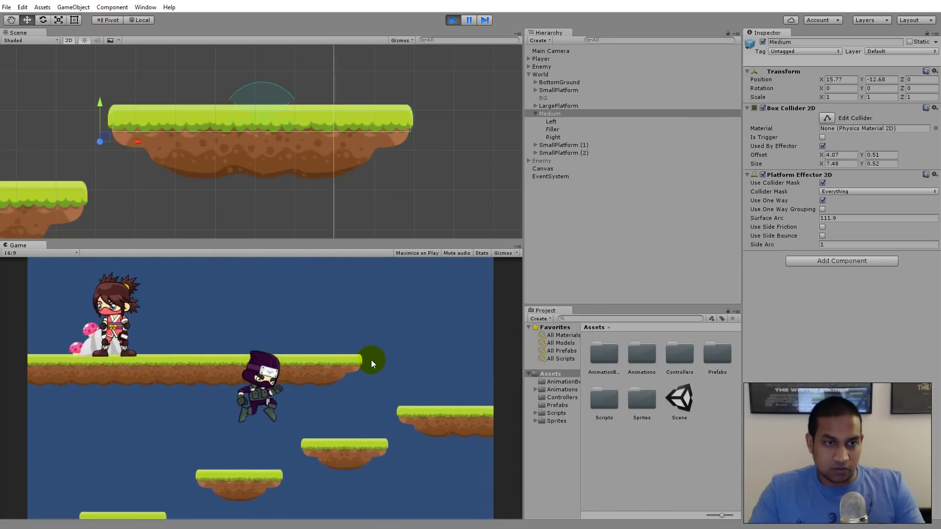
pyautogui.press('Left')
pyautogui.press('Right')
pyautogui.press('space')
pyautogui.press('Left')
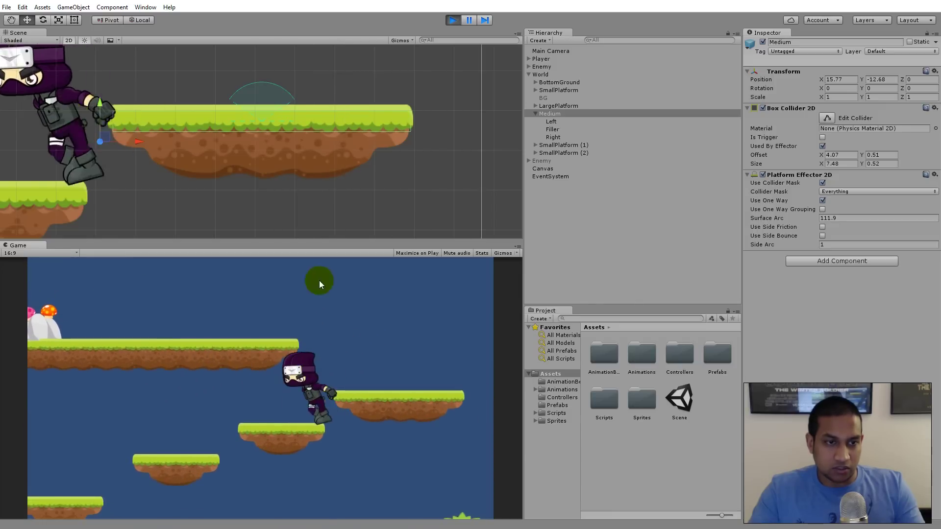
pyautogui.click(452, 22)
# Select LargePlatform and remove its Collision Trigger script and first Box Collider 2D.
pyautogui.scroll(3, 172, 190)
pyautogui.scroll(-20, 173, 179)
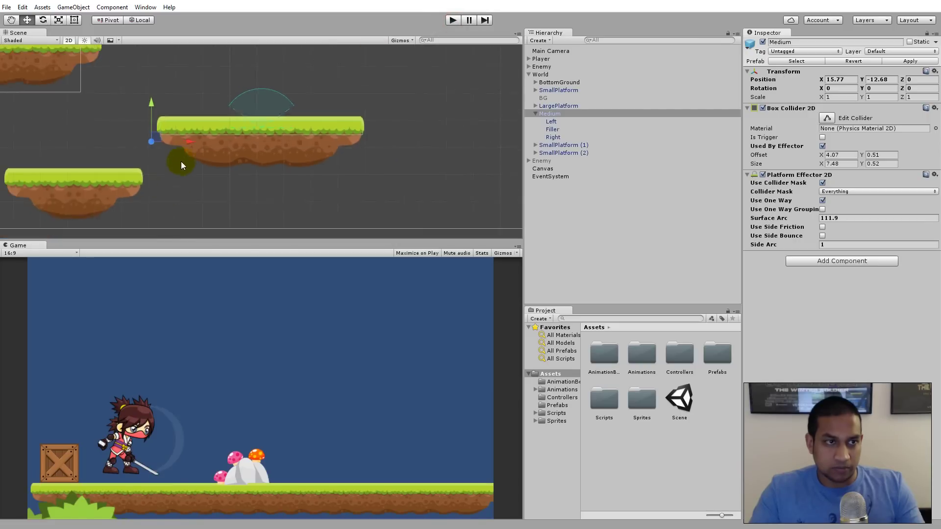
pyautogui.scroll(1, 174, 124)
pyautogui.click(310, 119)
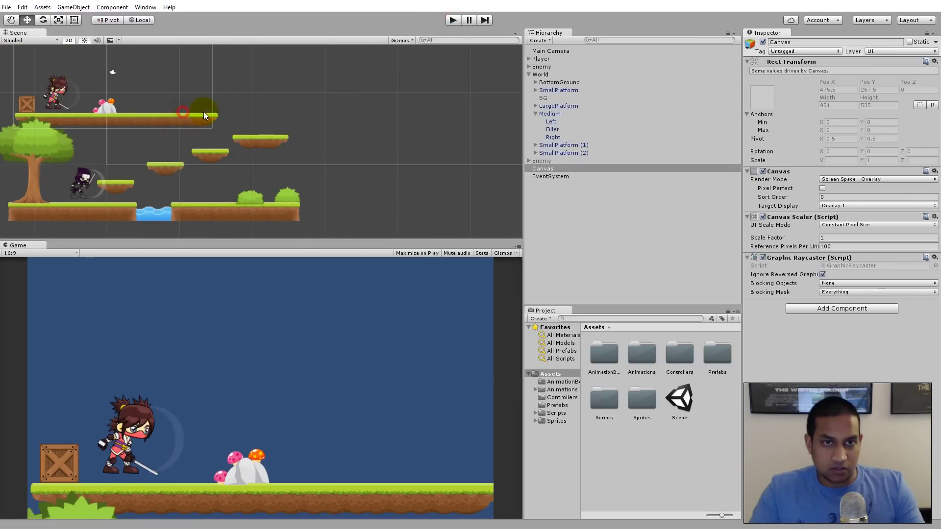
pyautogui.click(100, 120)
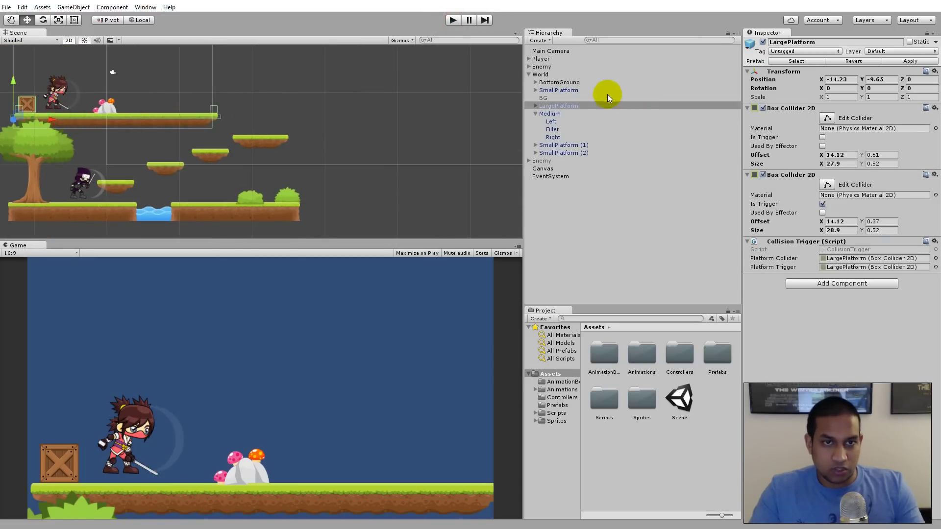
pyautogui.click(534, 107)
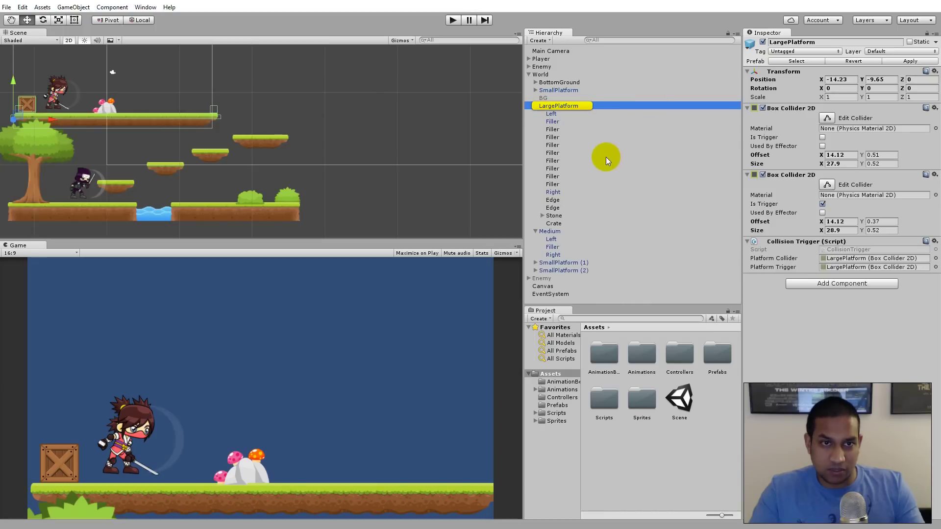
pyautogui.rightClick(784, 242)
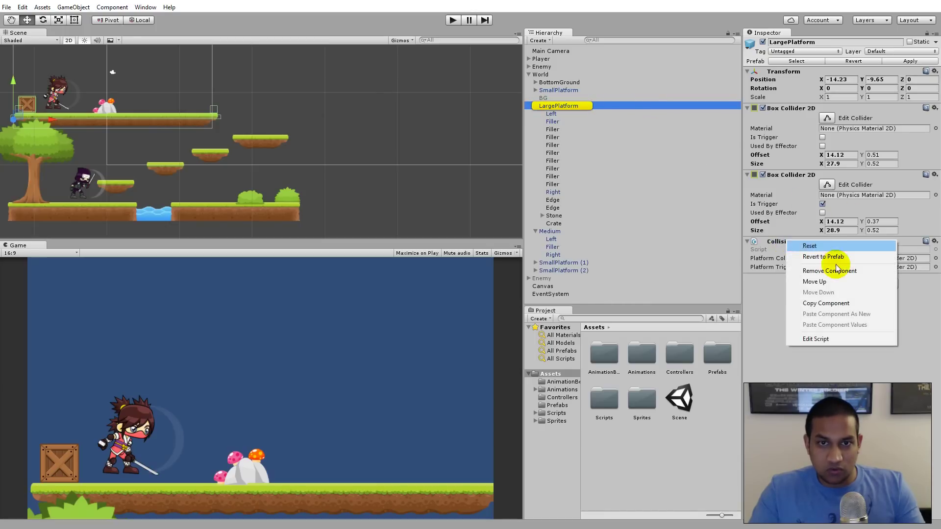
pyautogui.click(839, 272)
pyautogui.rightClick(786, 108)
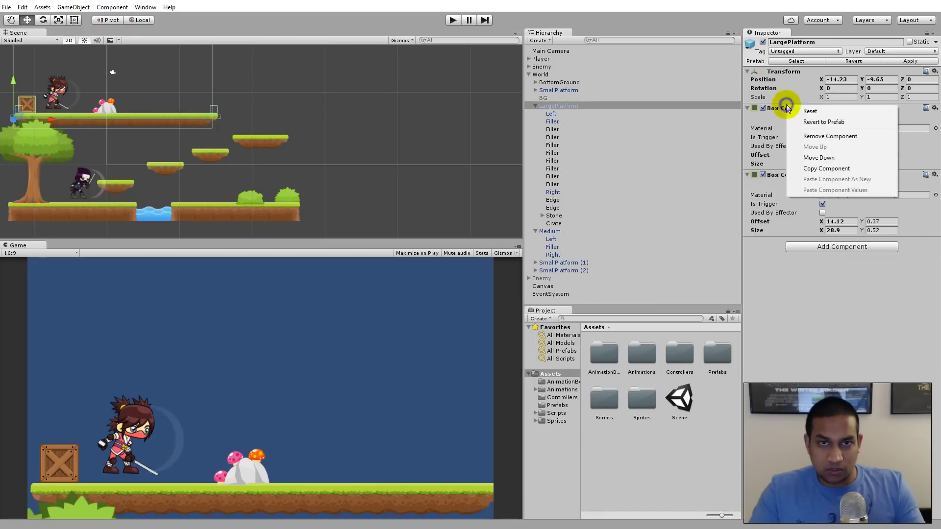
pyautogui.click(830, 136)
# Add a Platform Effector 2D by searching 'platform', then undo that addition.
pyautogui.scroll(3, 214, 126)
pyautogui.scroll(-5, 163, 80)
pyautogui.scroll(8, 354, 190)
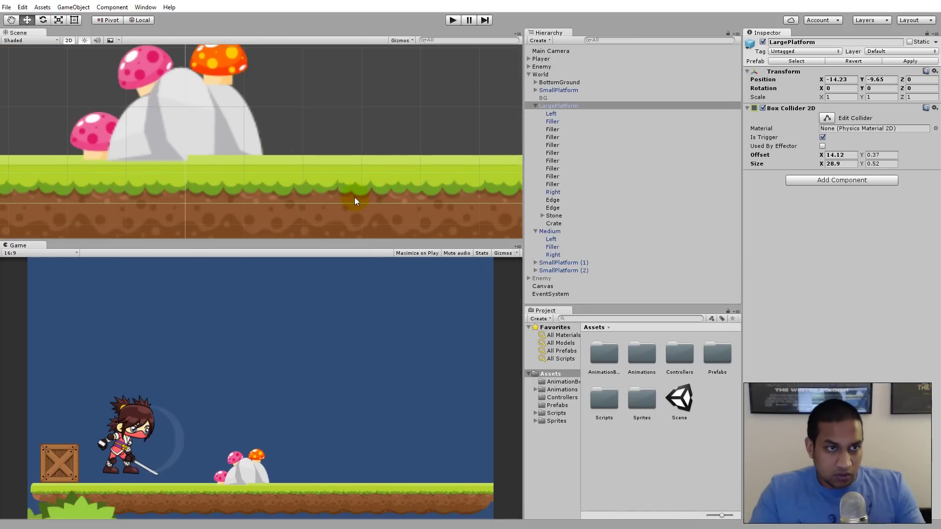
pyautogui.scroll(-8, 354, 197)
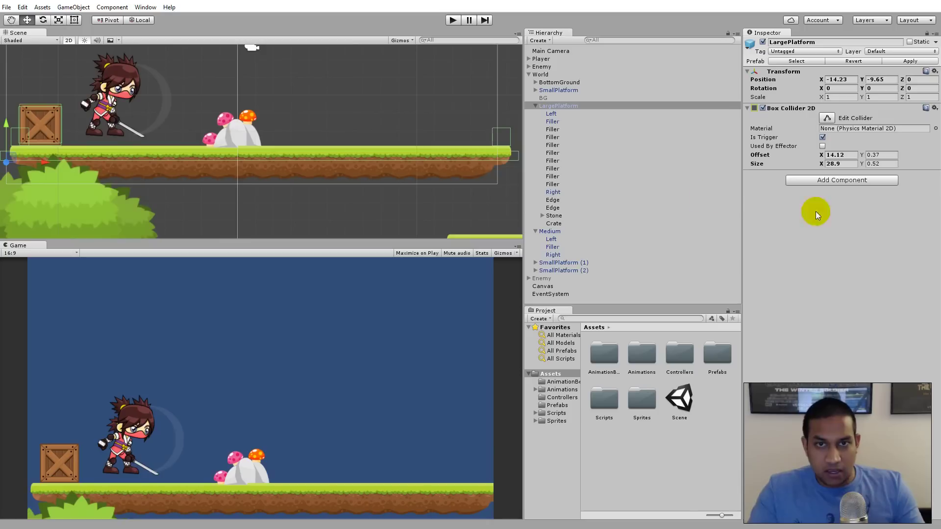
pyautogui.click(863, 183)
pyautogui.write('platform')
pyautogui.click(836, 217)
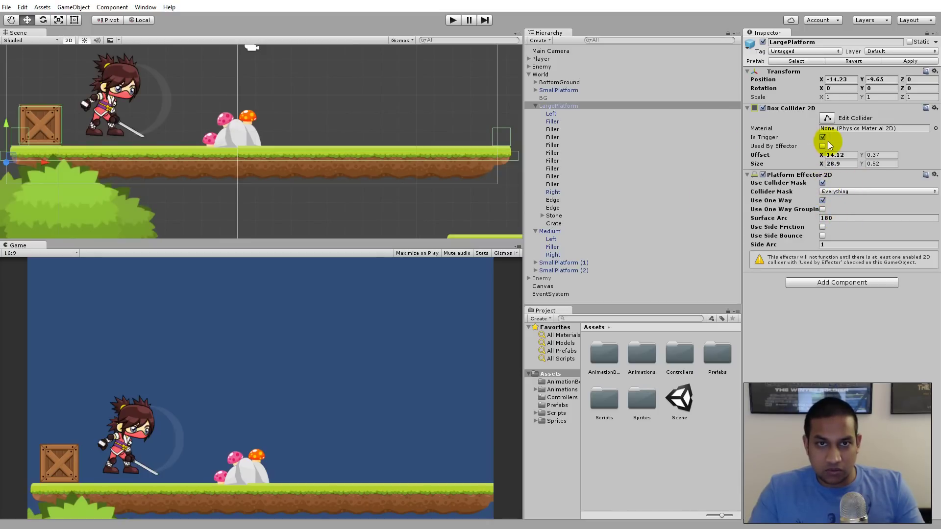
pyautogui.scroll(4, 431, 153)
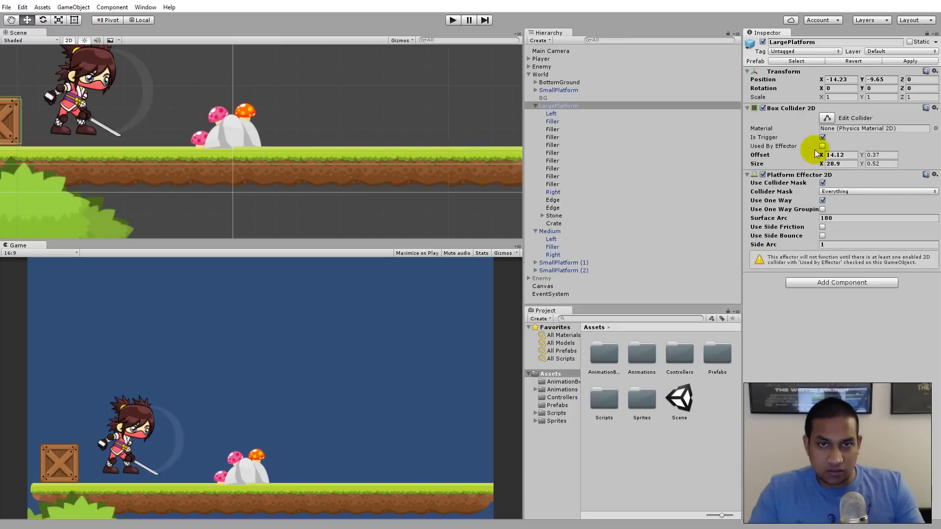
pyautogui.hotkey('ctrl', 'z')
pyautogui.hotkey('ctrl', 'z')
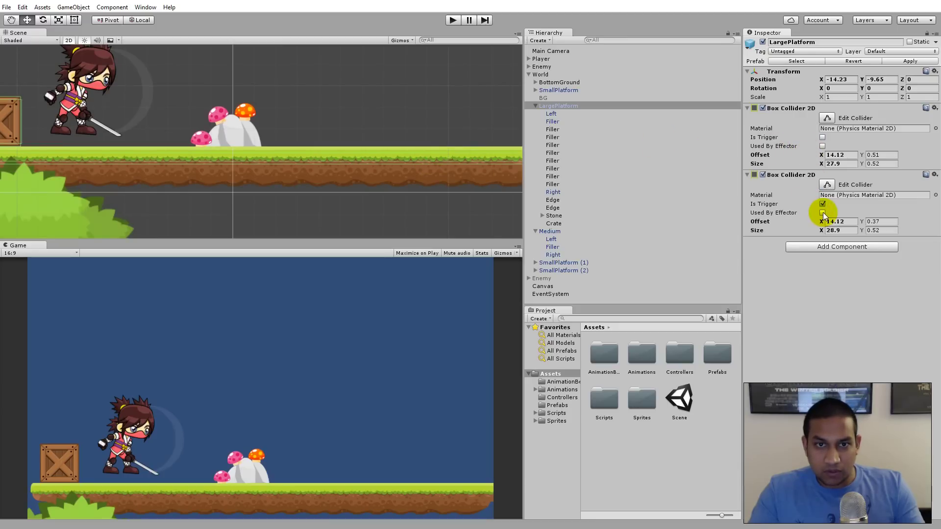
# Remove LargePlatform's extra trigger Box Collider 2D so only one collider remains.
pyautogui.rightClick(775, 175)
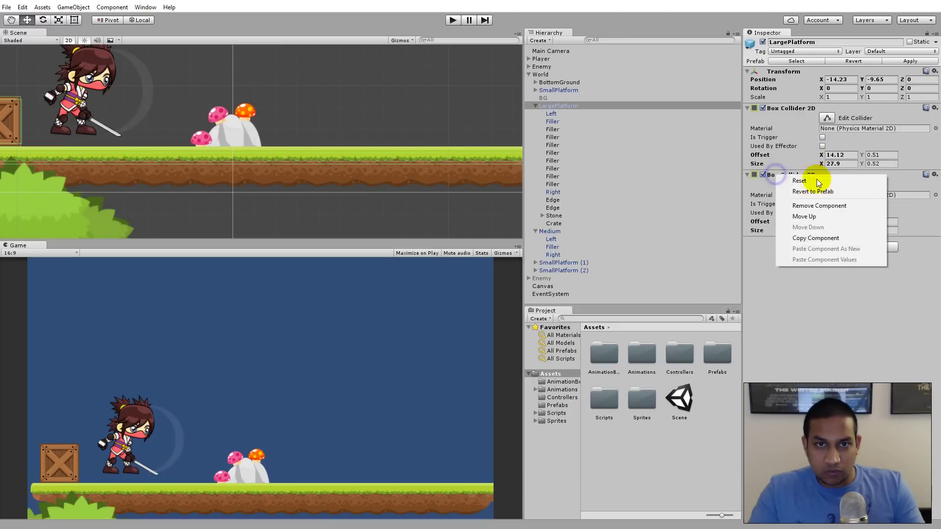
pyautogui.click(820, 206)
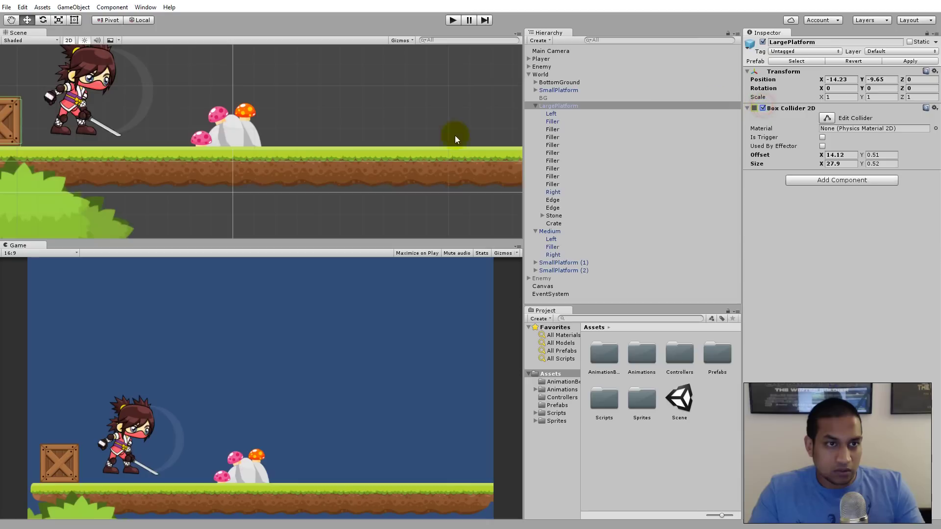
pyautogui.scroll(4, 396, 189)
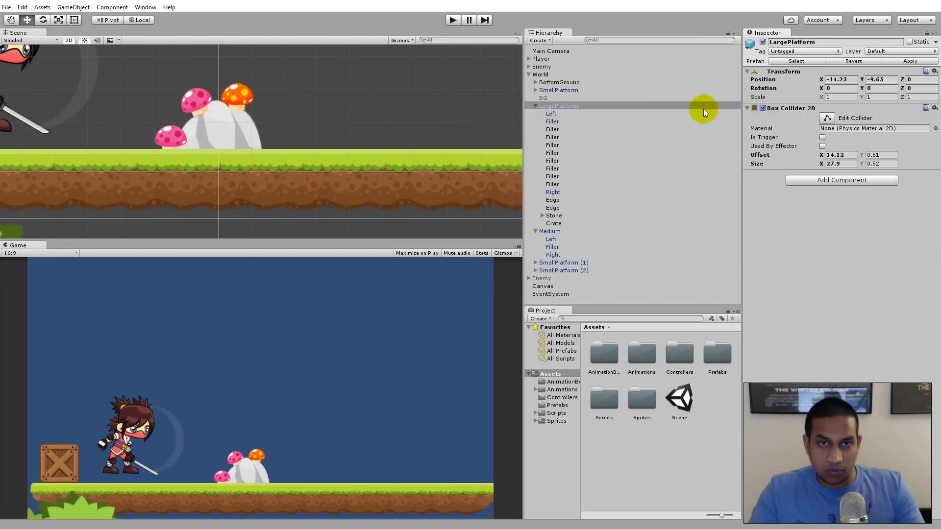
pyautogui.click(824, 180)
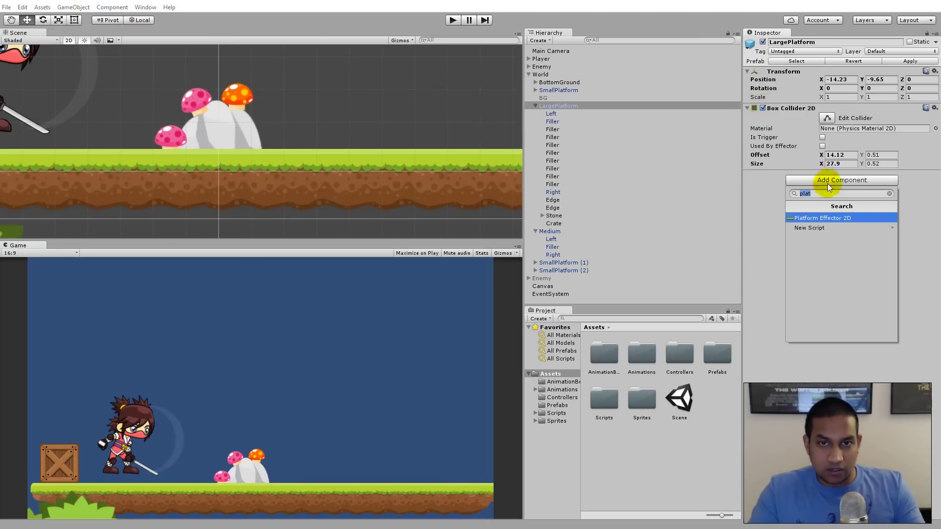
# Add a Platform Effector 2D with Surface Arc 112, mark the collider Used By Effector, then play.
pyautogui.click(822, 219)
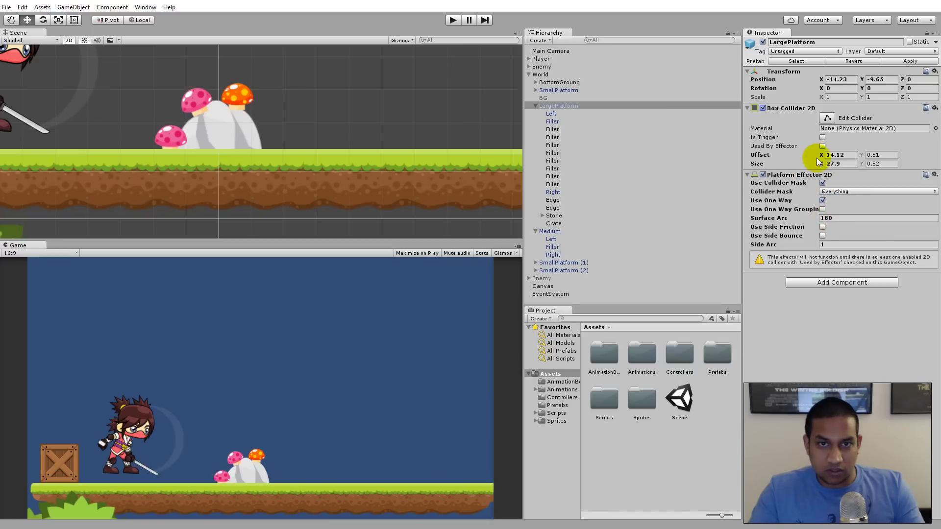
pyautogui.click(822, 146)
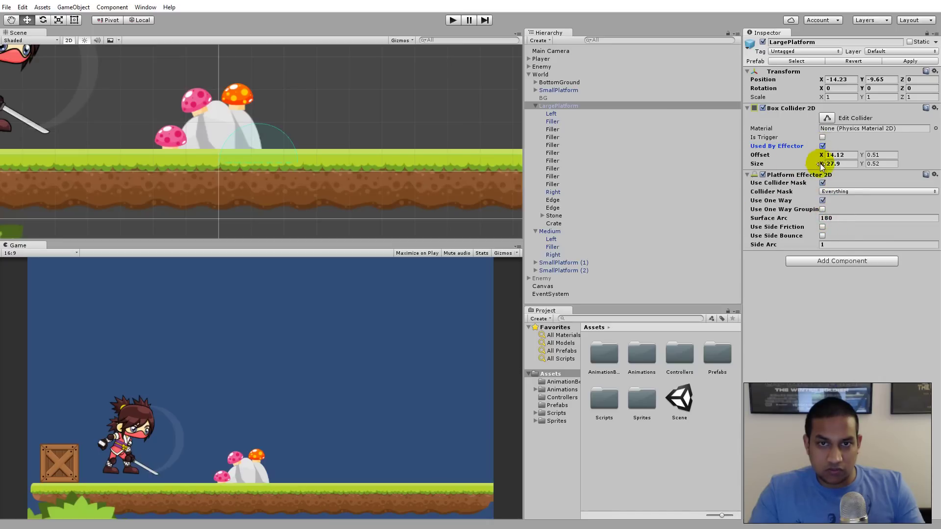
pyautogui.click(848, 220)
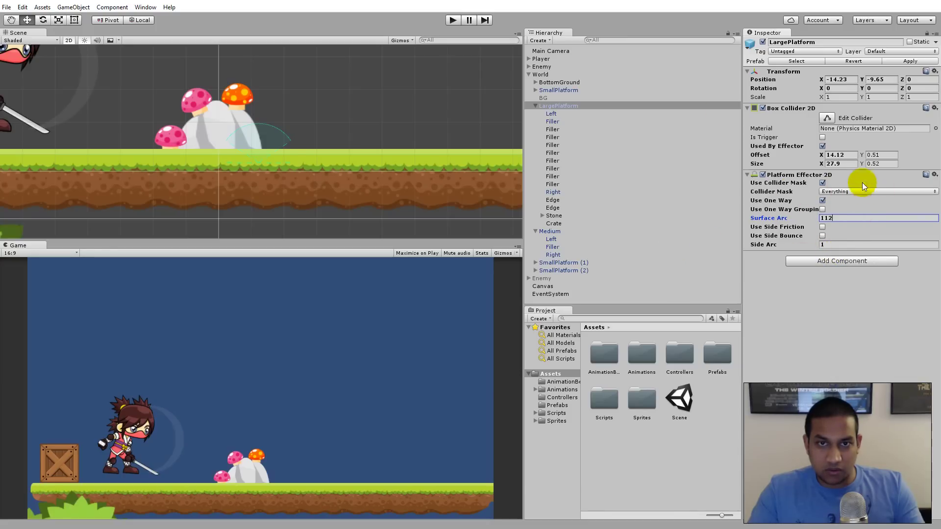
pyautogui.click(453, 21)
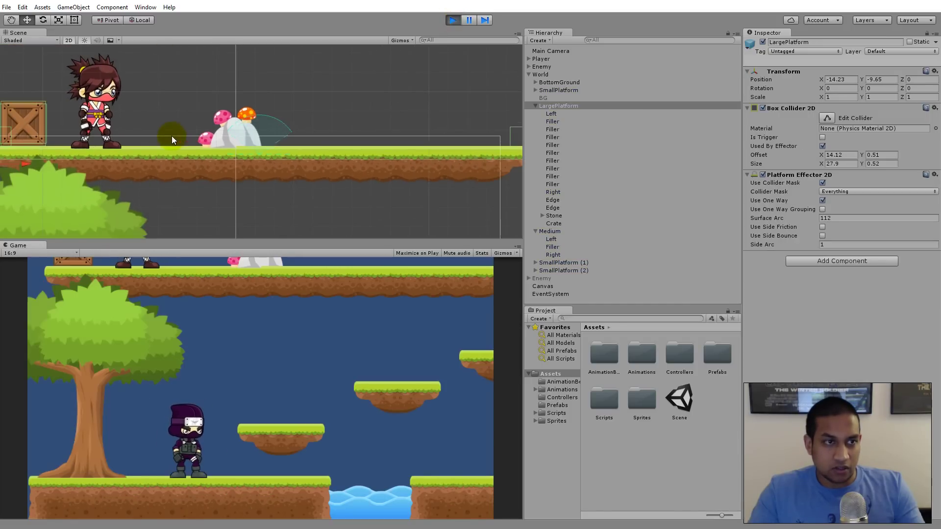
# Jump the ninja across the small platforms and try jumping up through the large platform.
pyautogui.click(238, 365)
pyautogui.press('Left')
pyautogui.press('Right')
pyautogui.press('space')
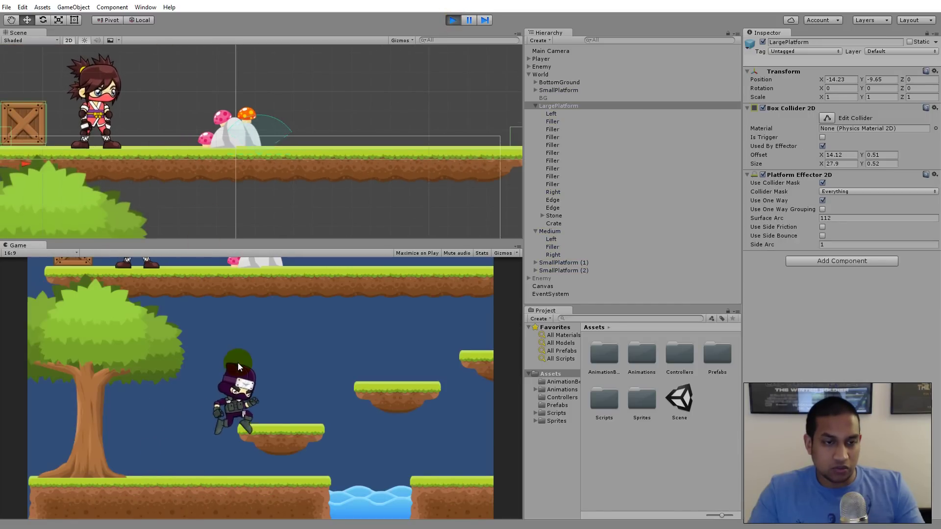
pyautogui.press('Left')
pyautogui.press('Right')
pyautogui.press('space')
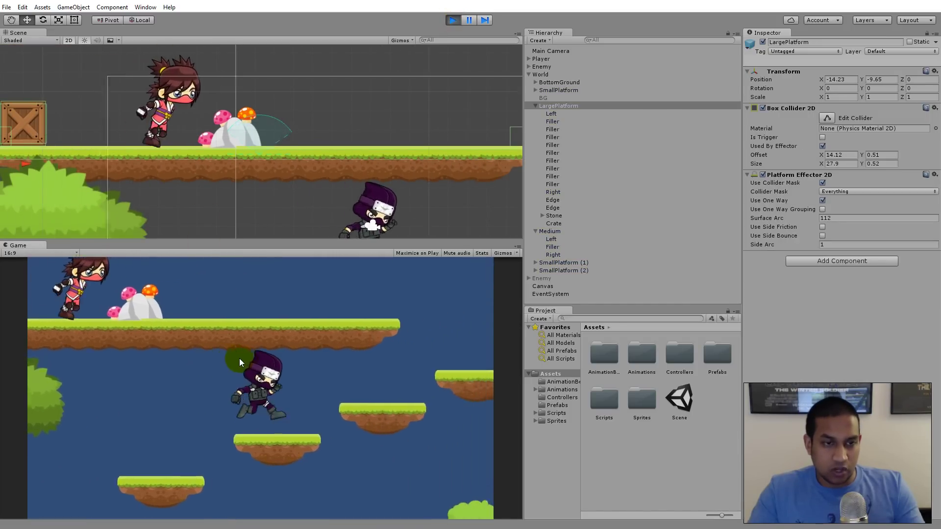
pyautogui.press('Right')
pyautogui.press('space')
pyautogui.press('Left')
pyautogui.press('space')
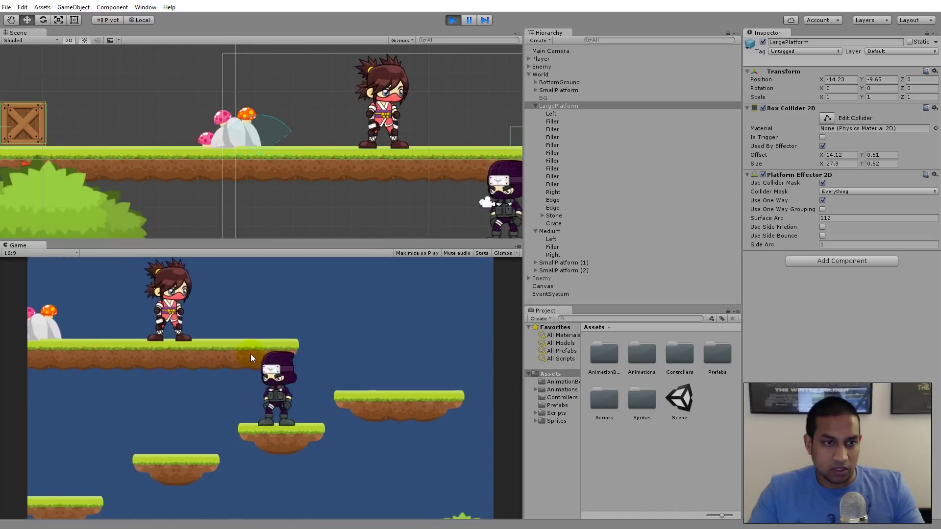
# Hop to the right-hand platform, then jump up through onto the large platform and run left.
pyautogui.press('Right')
pyautogui.press('space')
pyautogui.press('Left')
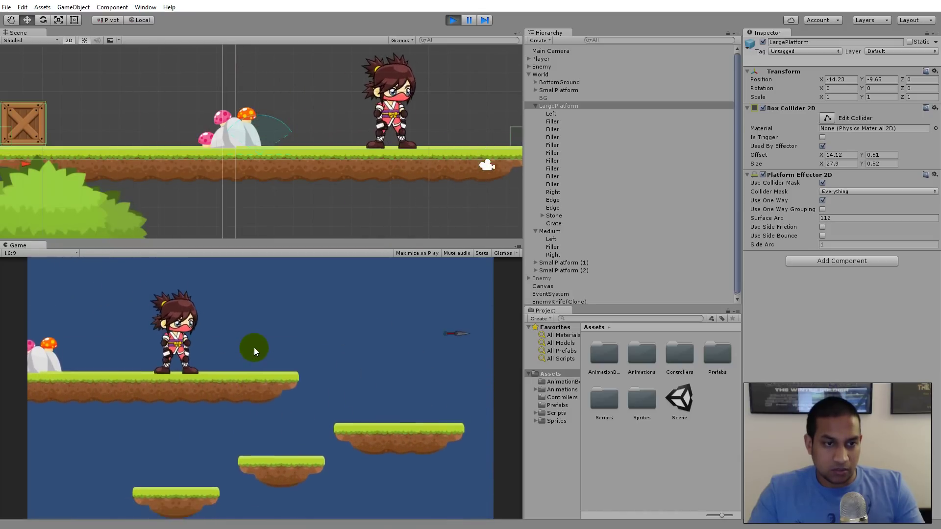
pyautogui.press('space')
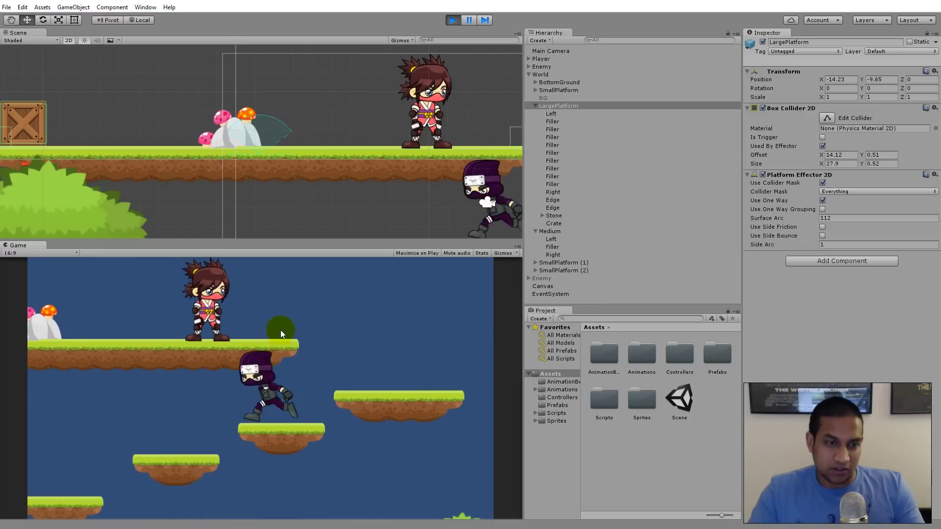
pyautogui.press('Right')
pyautogui.press('space')
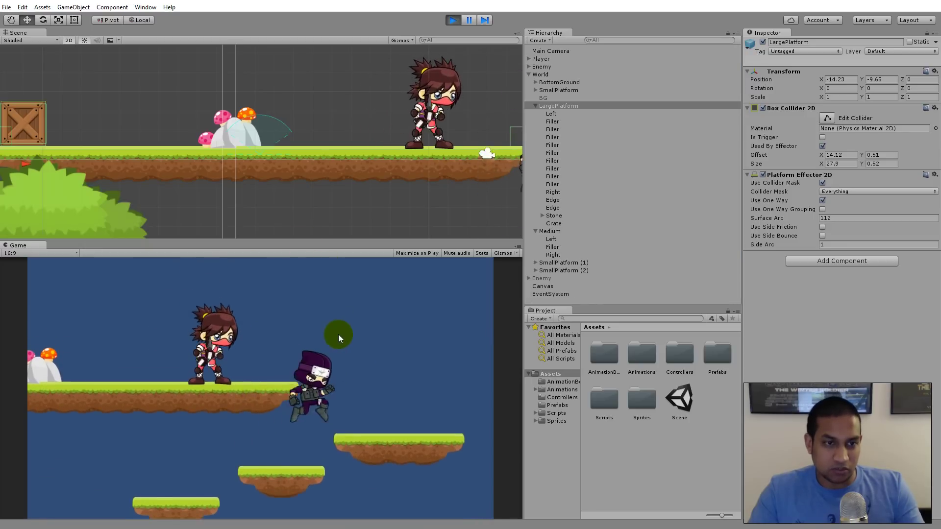
pyautogui.press('space')
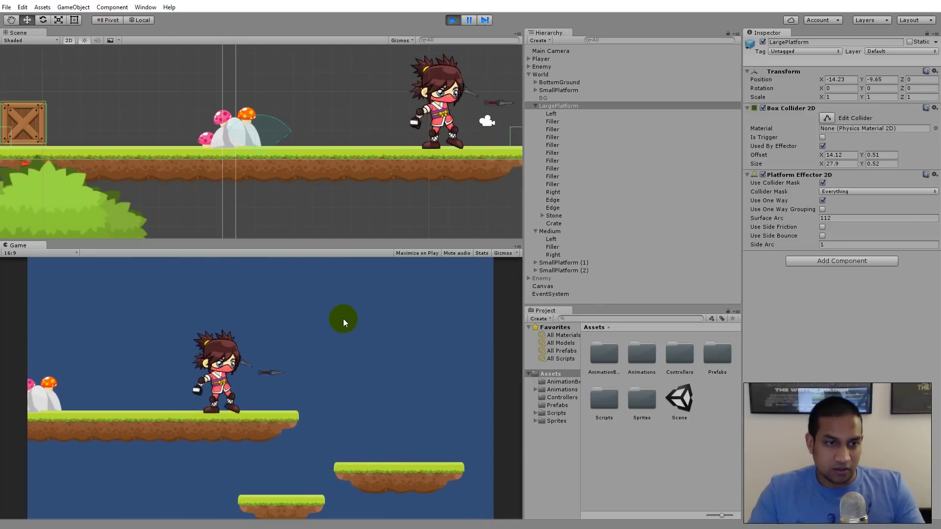
pyautogui.press('Left')
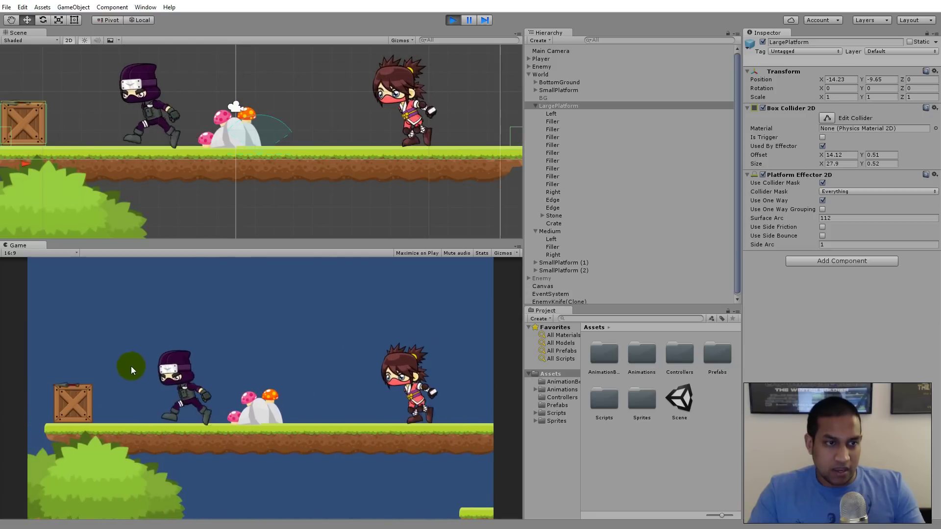
# Select the Crate in the Scene view and stop the game.
pyautogui.click(10, 113)
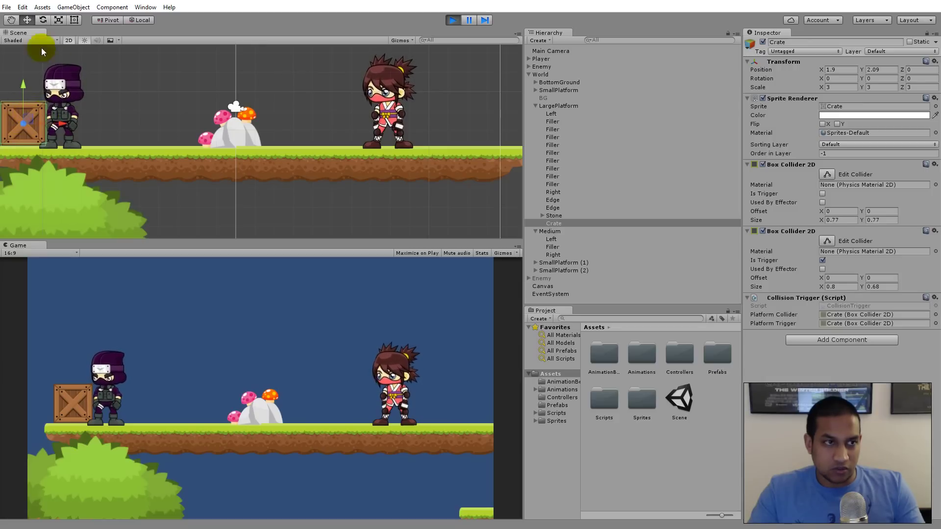
pyautogui.press('Left')
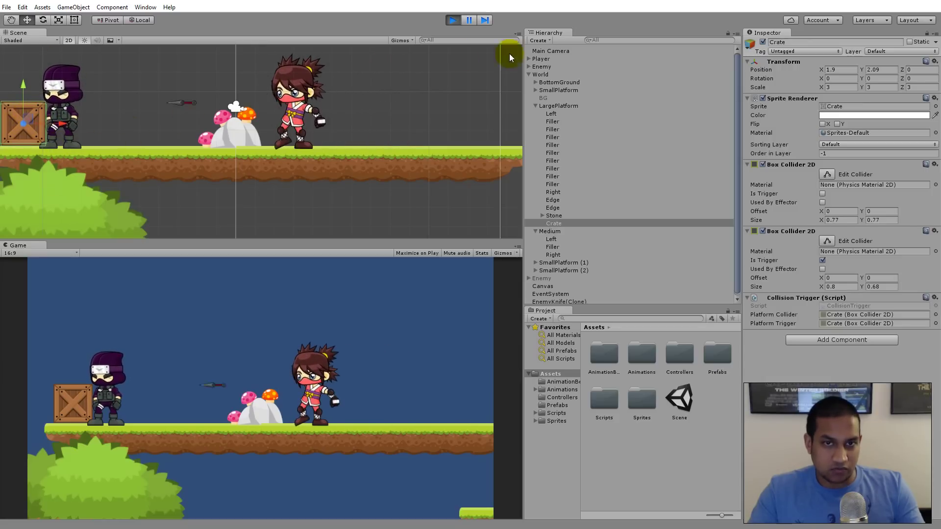
pyautogui.click(452, 21)
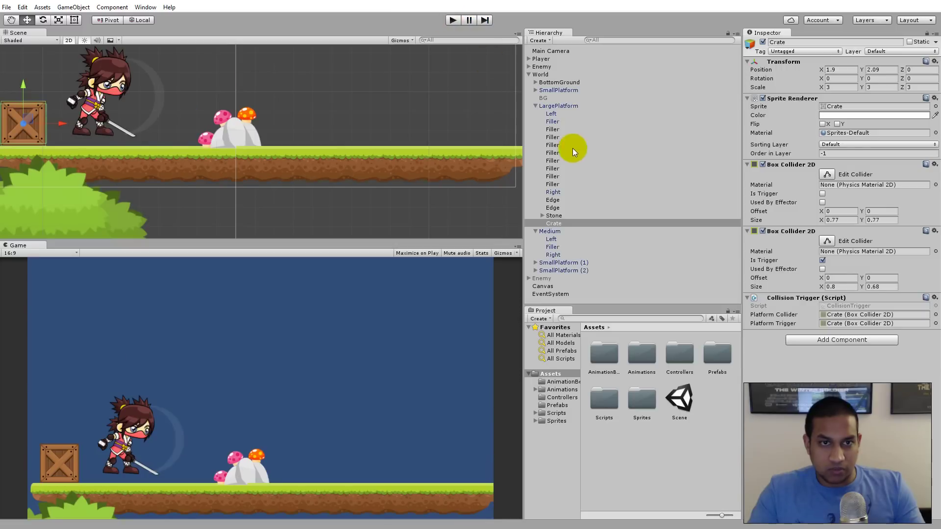
# Remove the Crate's Collision Trigger script and its trigger Box Collider 2D.
pyautogui.rightClick(802, 296)
pyautogui.click(857, 316)
pyautogui.rightClick(795, 234)
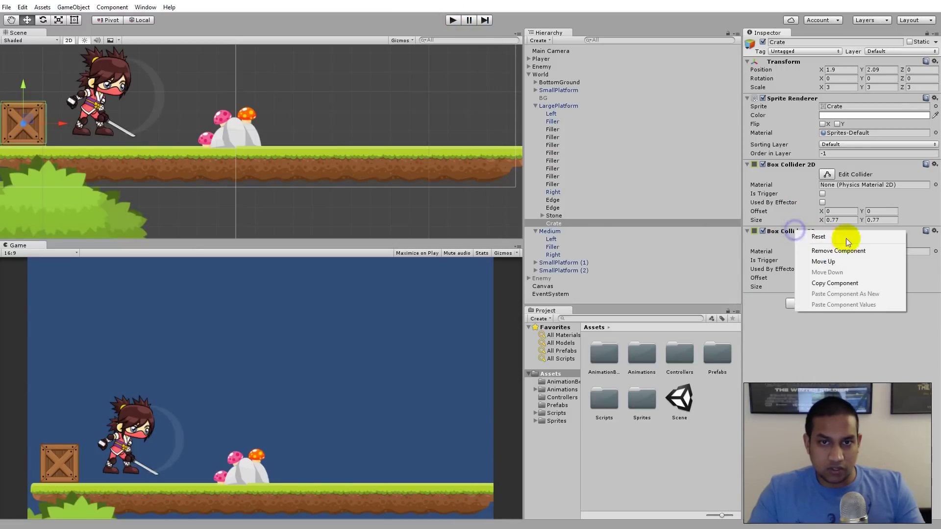
pyautogui.click(845, 253)
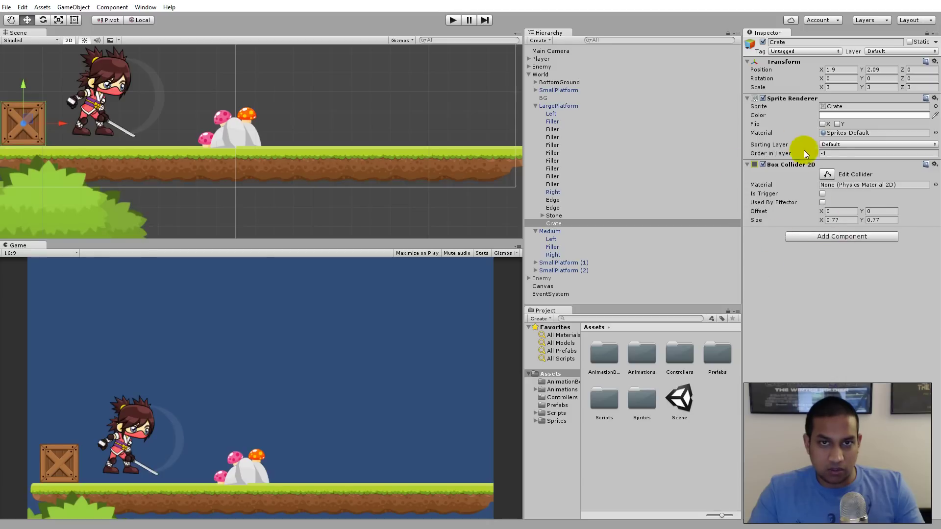
# Add a Platform Effector 2D to the Crate with its Box Collider 2D Used By Effector.
pyautogui.click(825, 237)
pyautogui.click(825, 268)
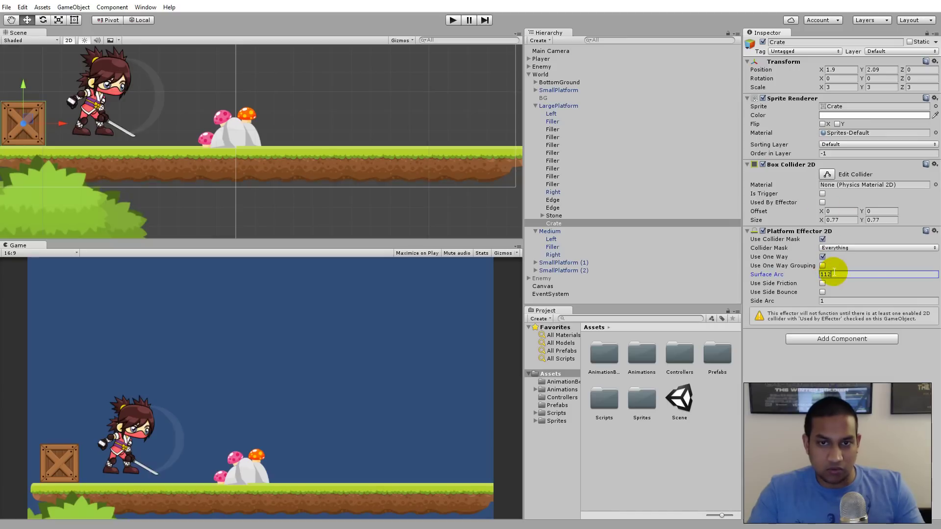
pyautogui.click(823, 203)
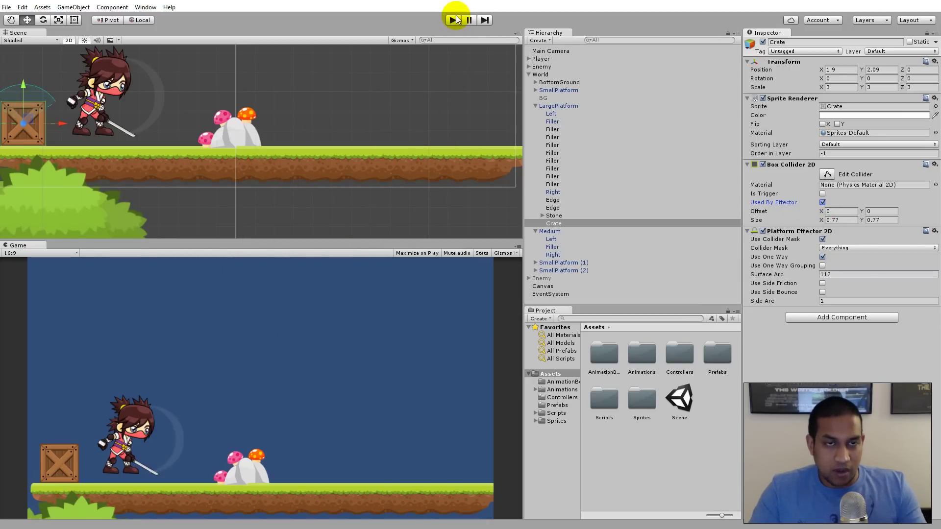
pyautogui.scroll(-8, 439, 176)
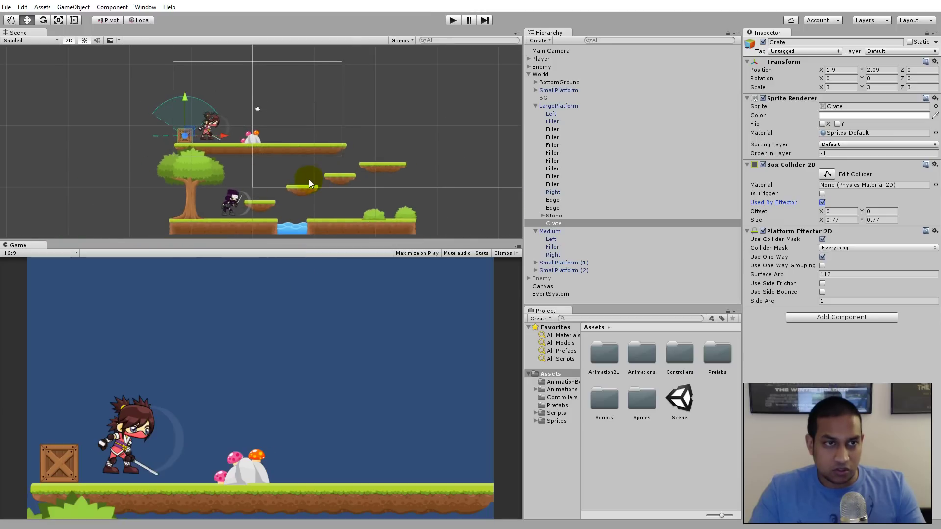
pyautogui.scroll(4, 309, 179)
pyautogui.scroll(-2, 309, 175)
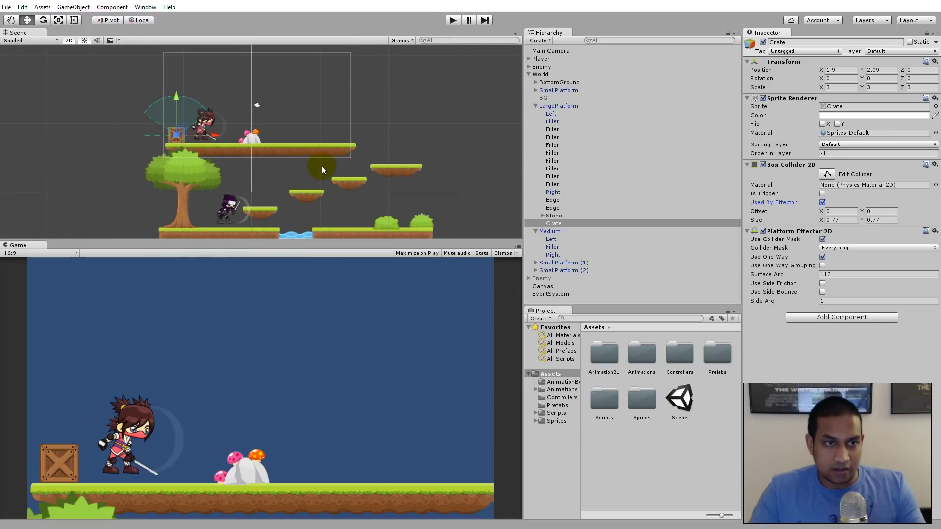